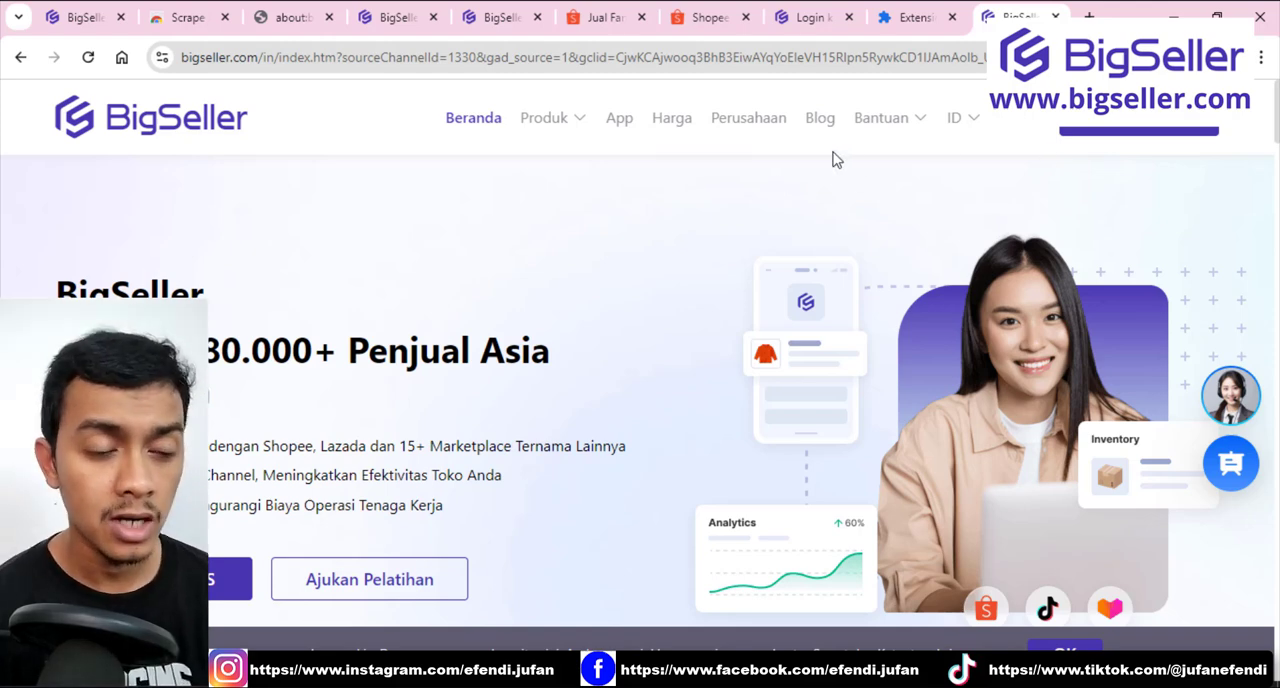
Open BigSeller's scrape results page showing the available scrape extension options.
click(85, 15)
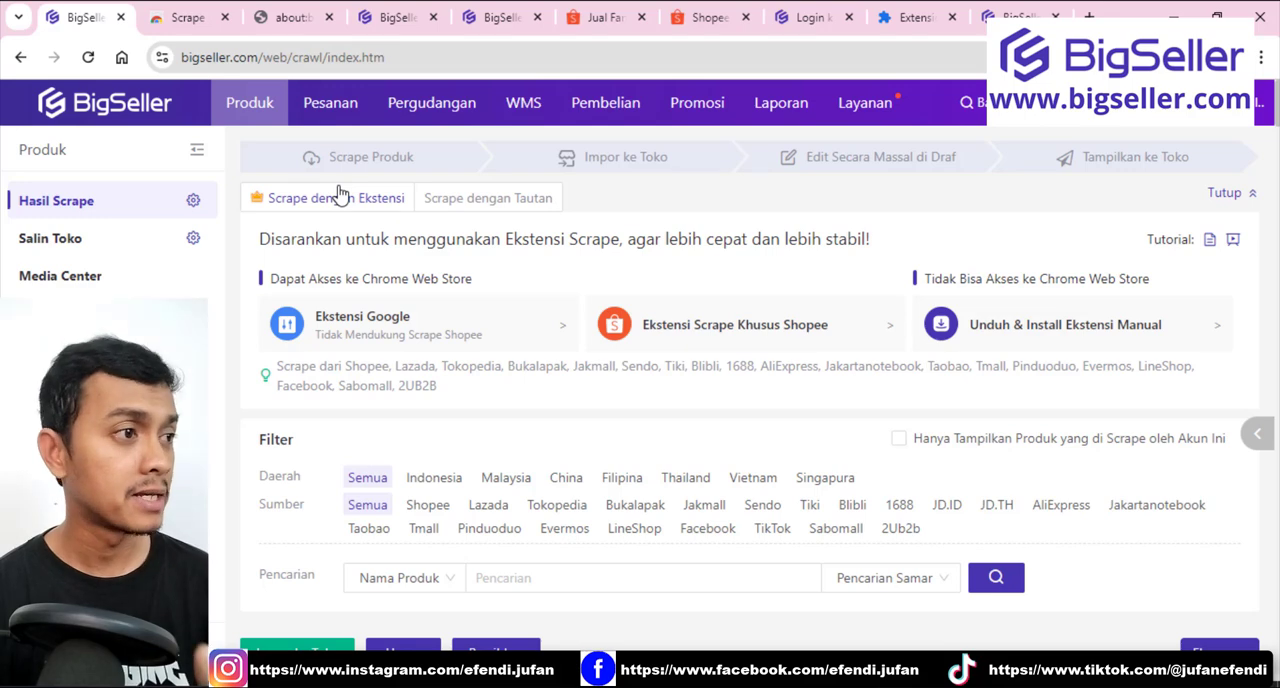
mouse_move(255, 115)
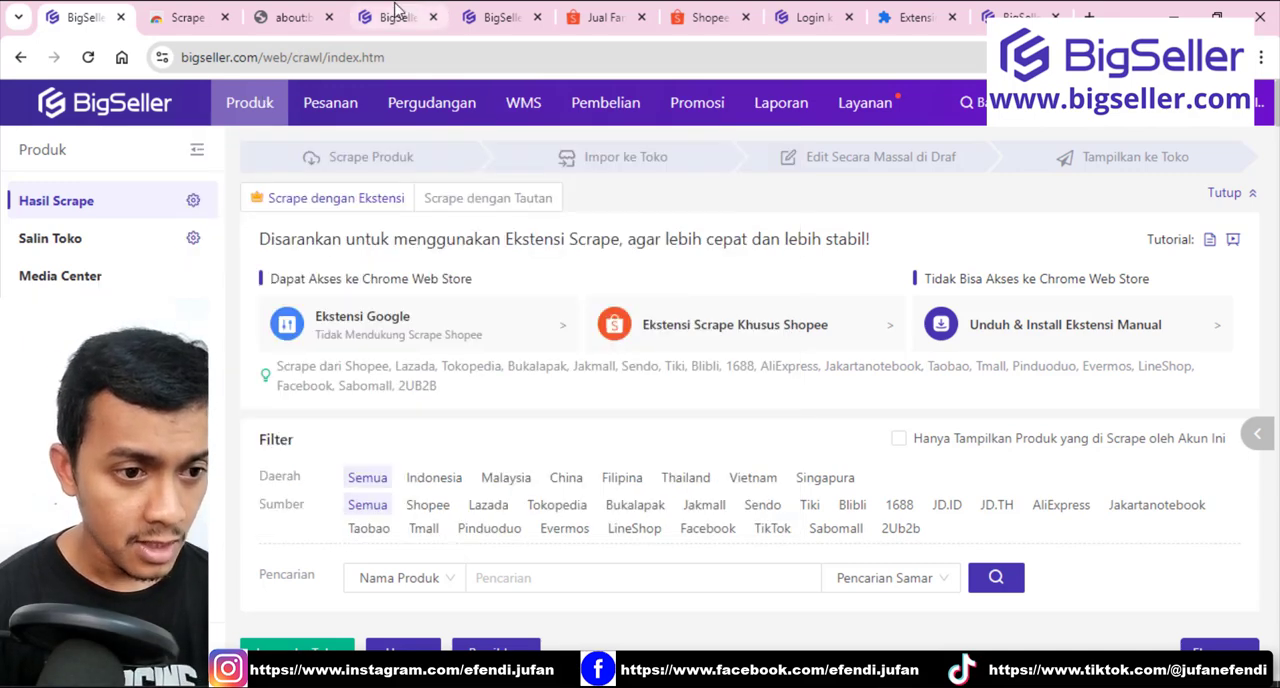
click(395, 17)
click(80, 17)
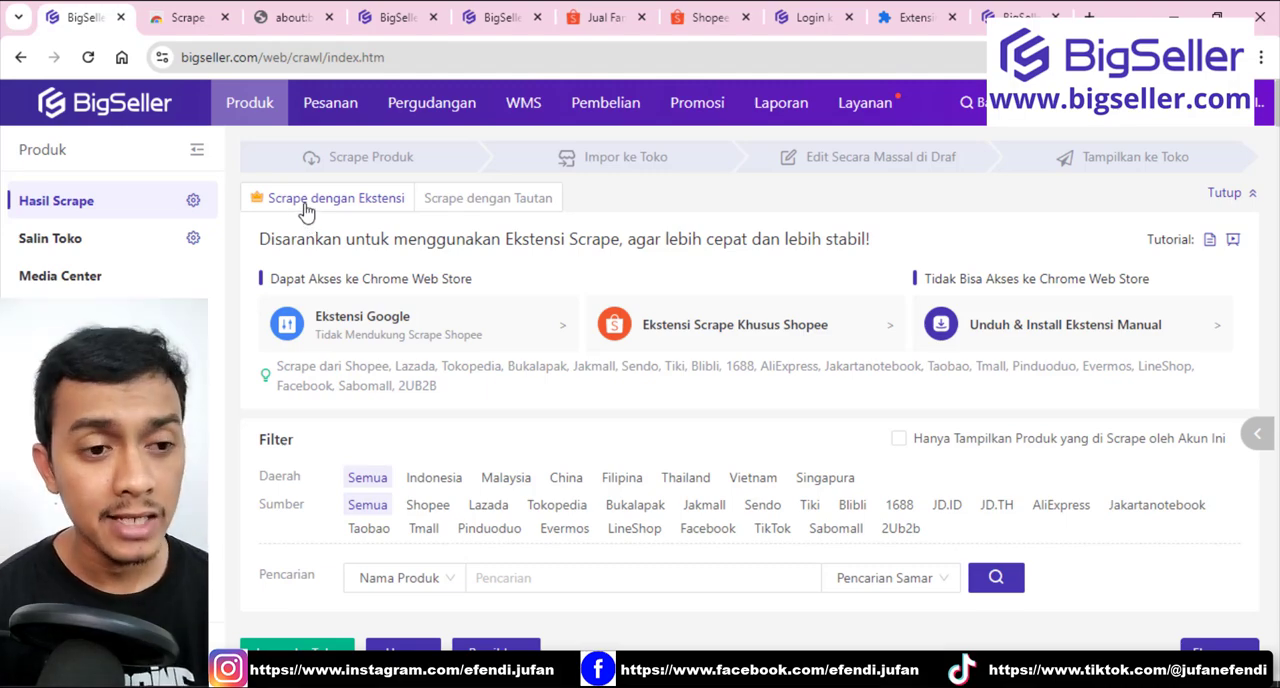
Open the help article on manually installing the BigSeller scrape extension in Chrome and review it down to the installation steps.
click(395, 22)
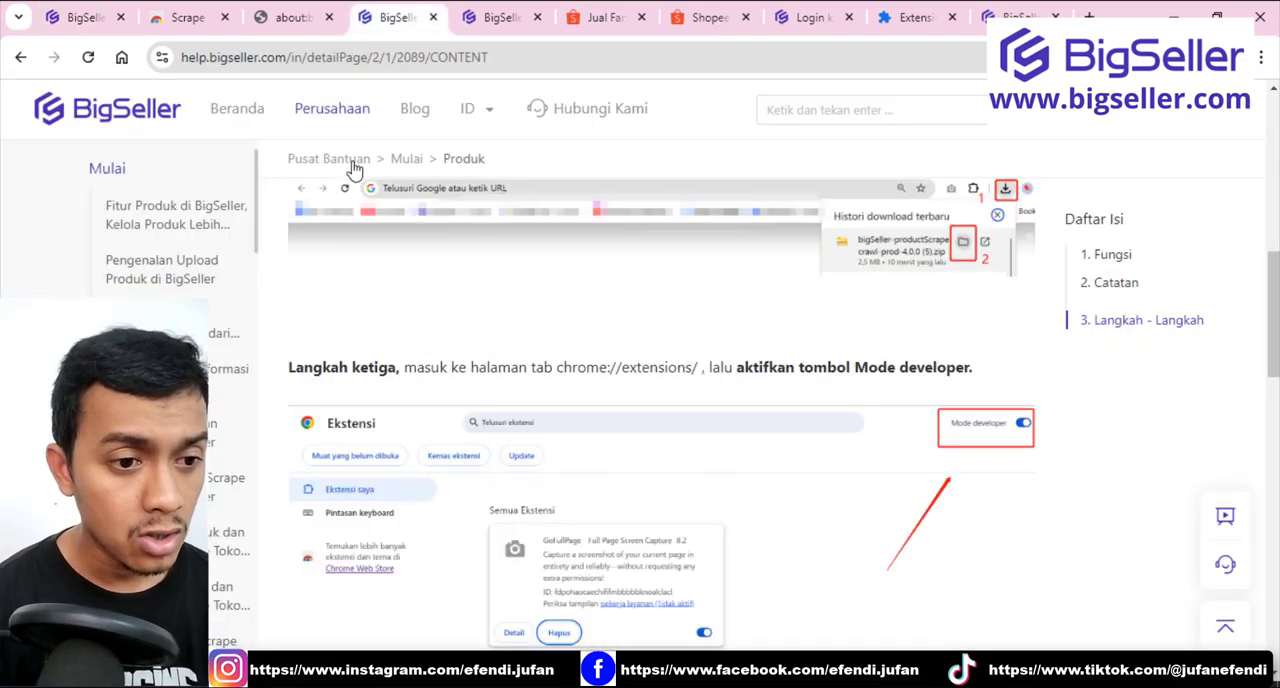
scroll(382, 251, down, 3)
scroll(423, 254, up, 15)
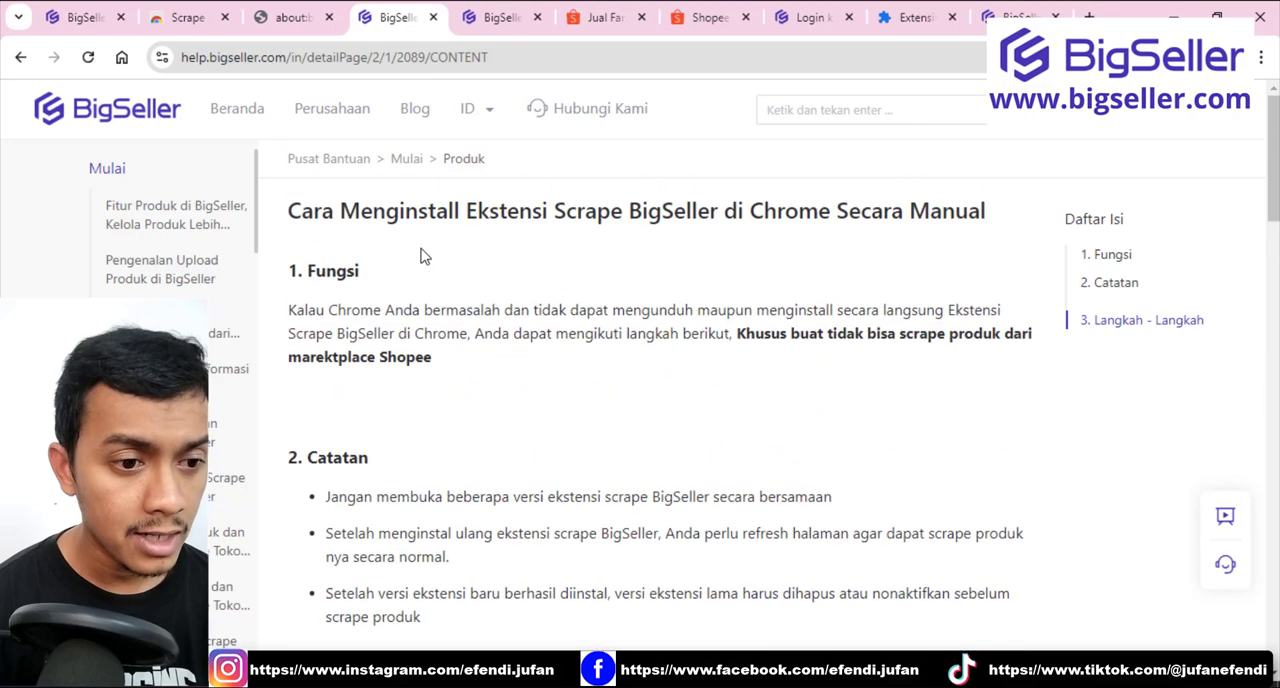
scroll(423, 256, down, 12)
scroll(423, 256, up, 15)
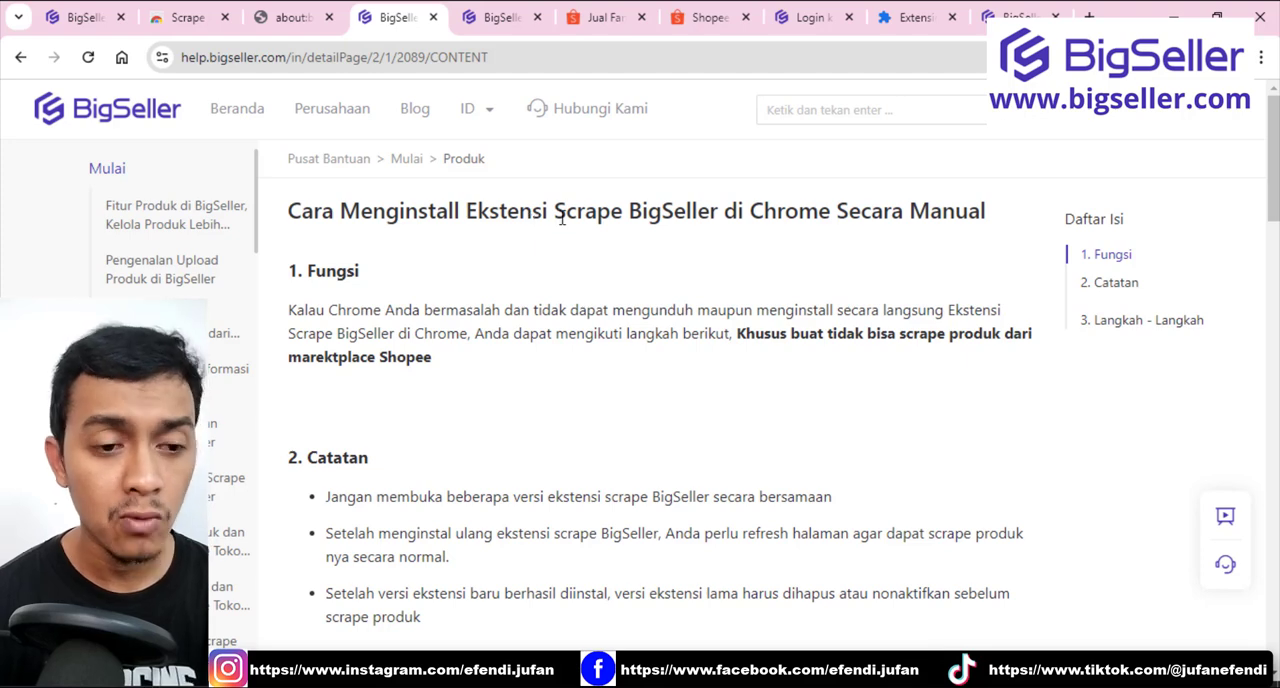
scroll(561, 218, down, 3)
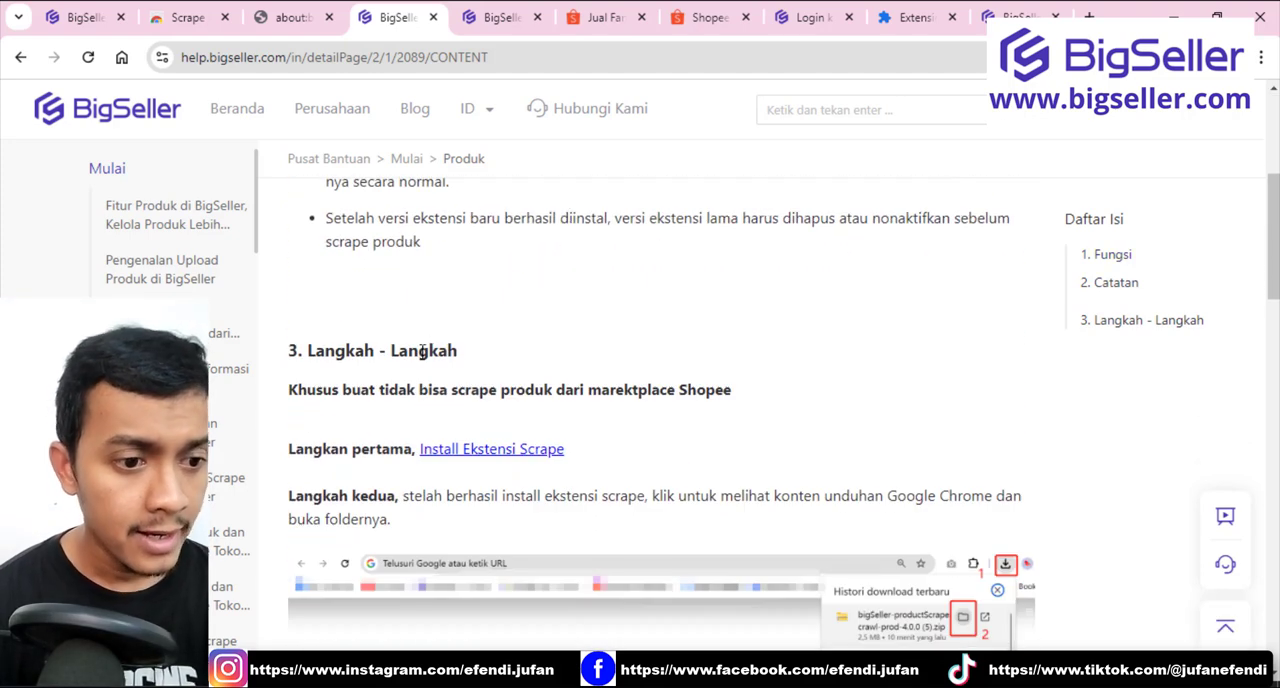
Download the scrape extension zip from the guide's Install Ekstensi Scrape link and bring up the Downloads folder containing it.
click(488, 456)
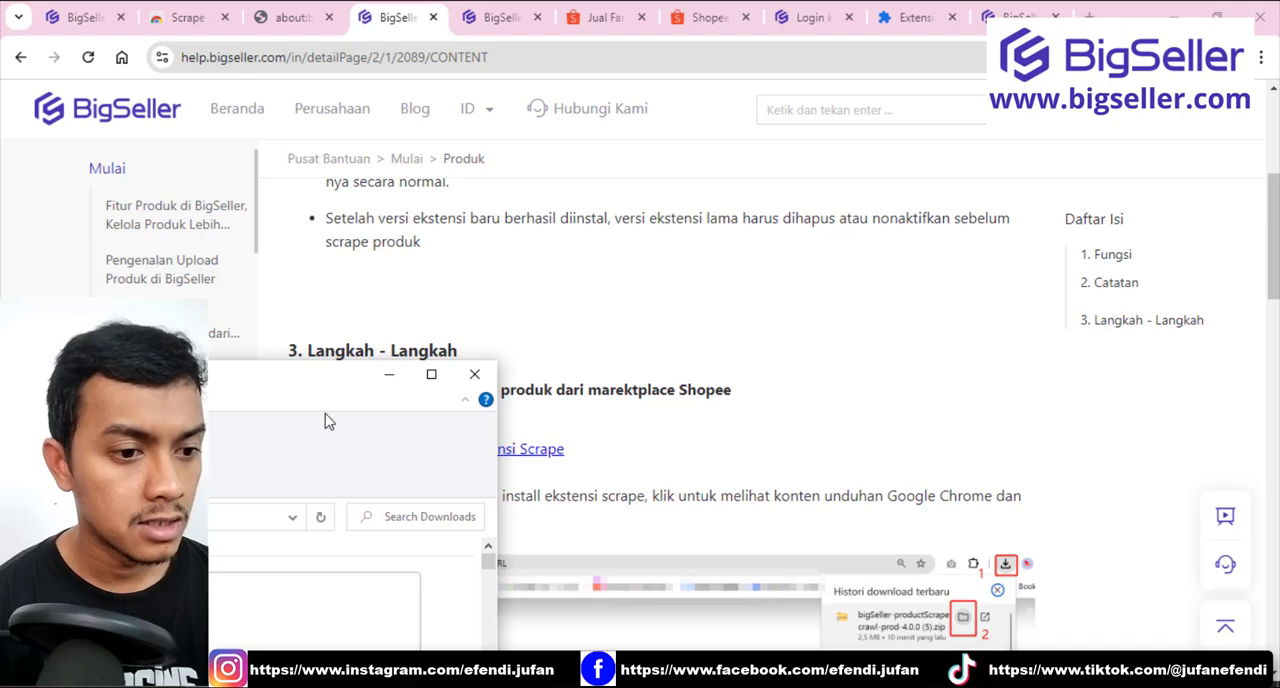
click(427, 379)
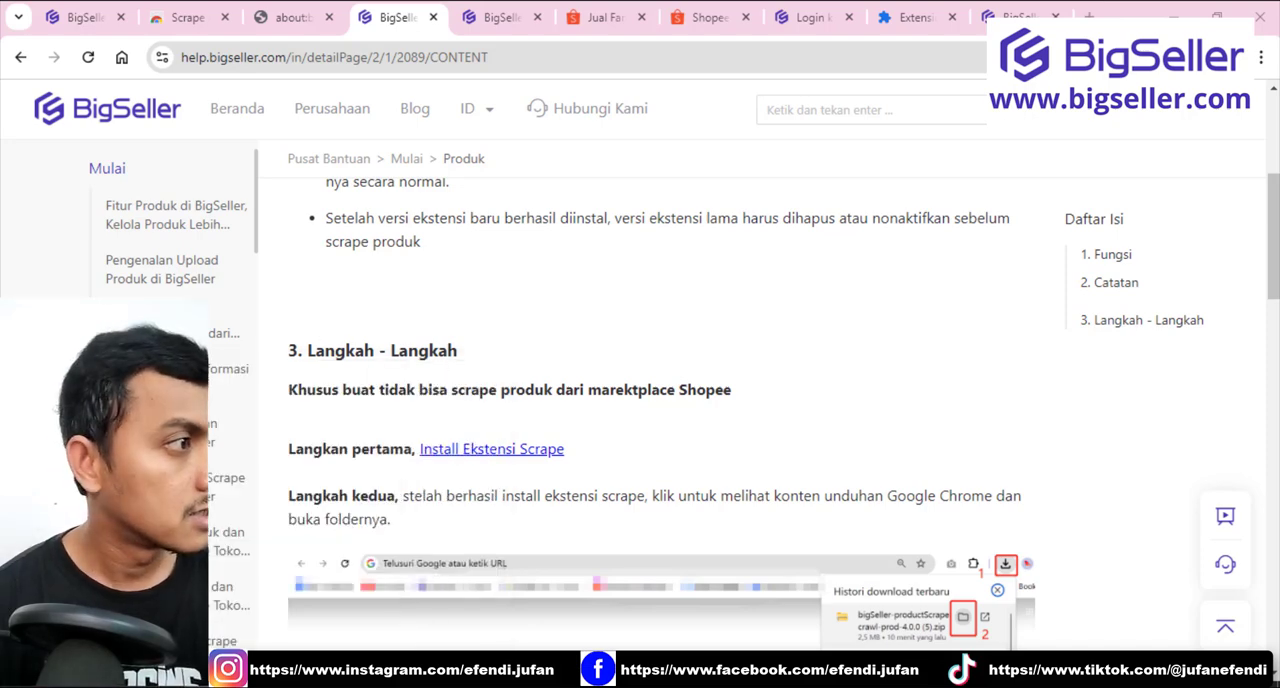
drag(2, 200, 377, 147)
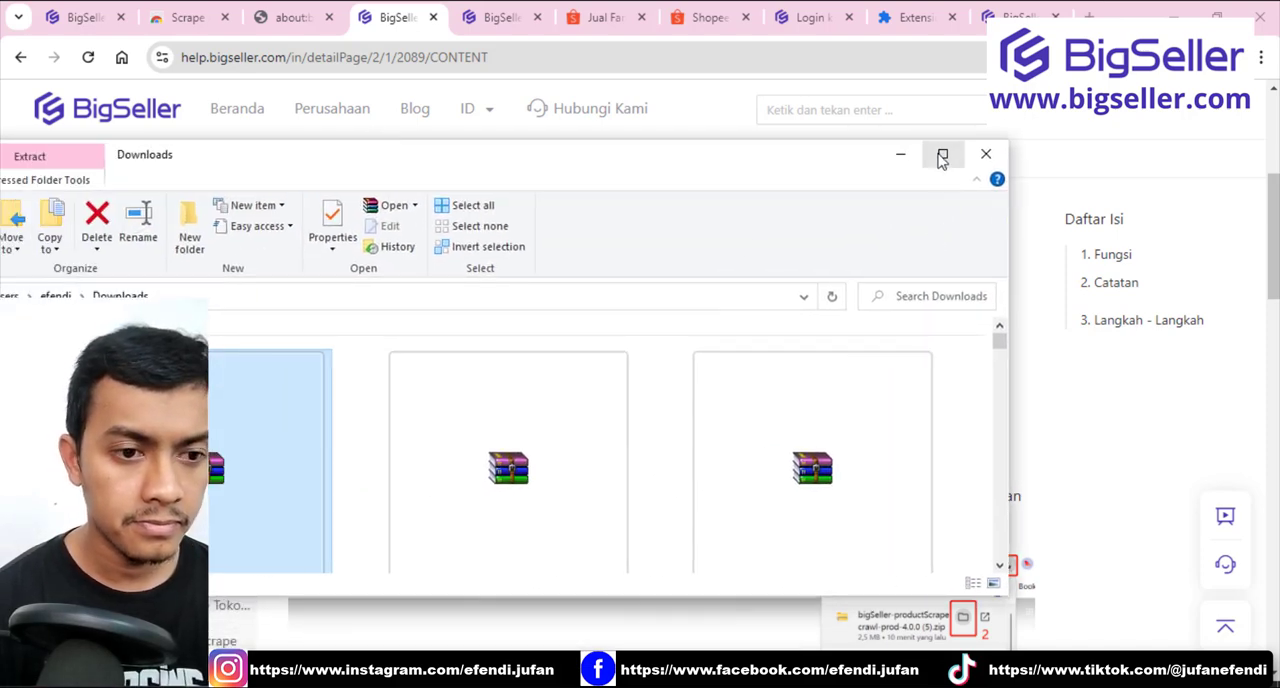
click(942, 155)
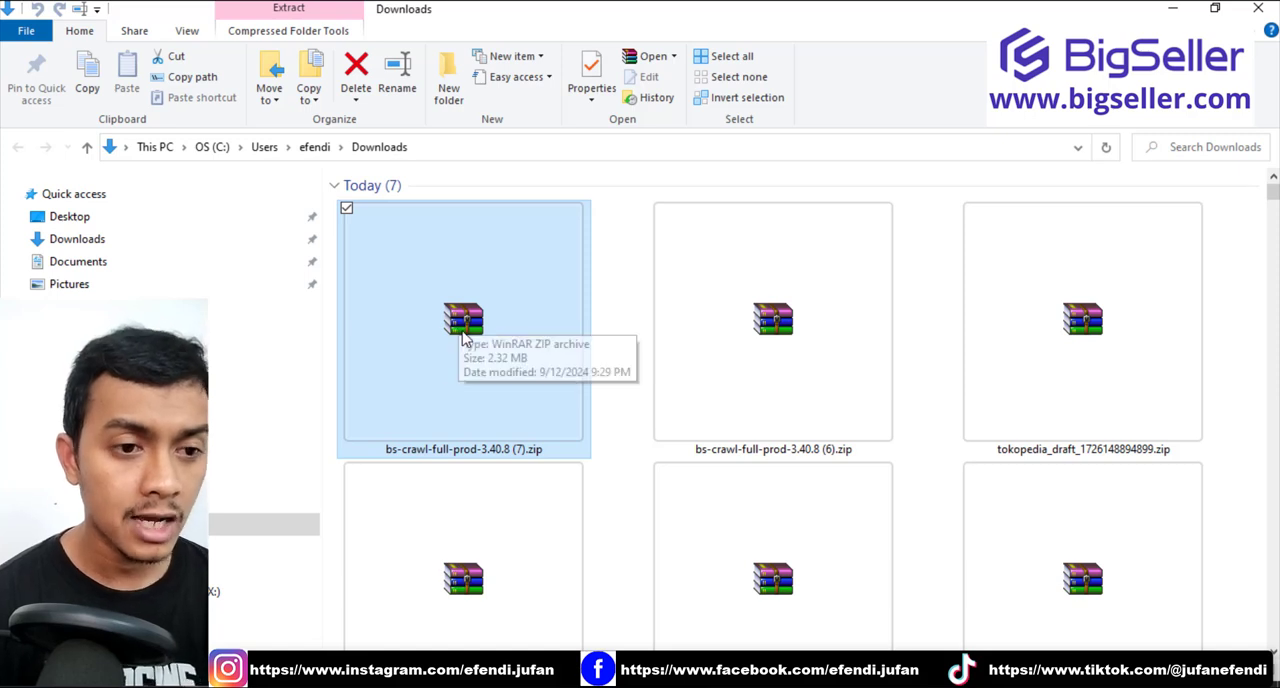
drag(874, 9, 806, 191)
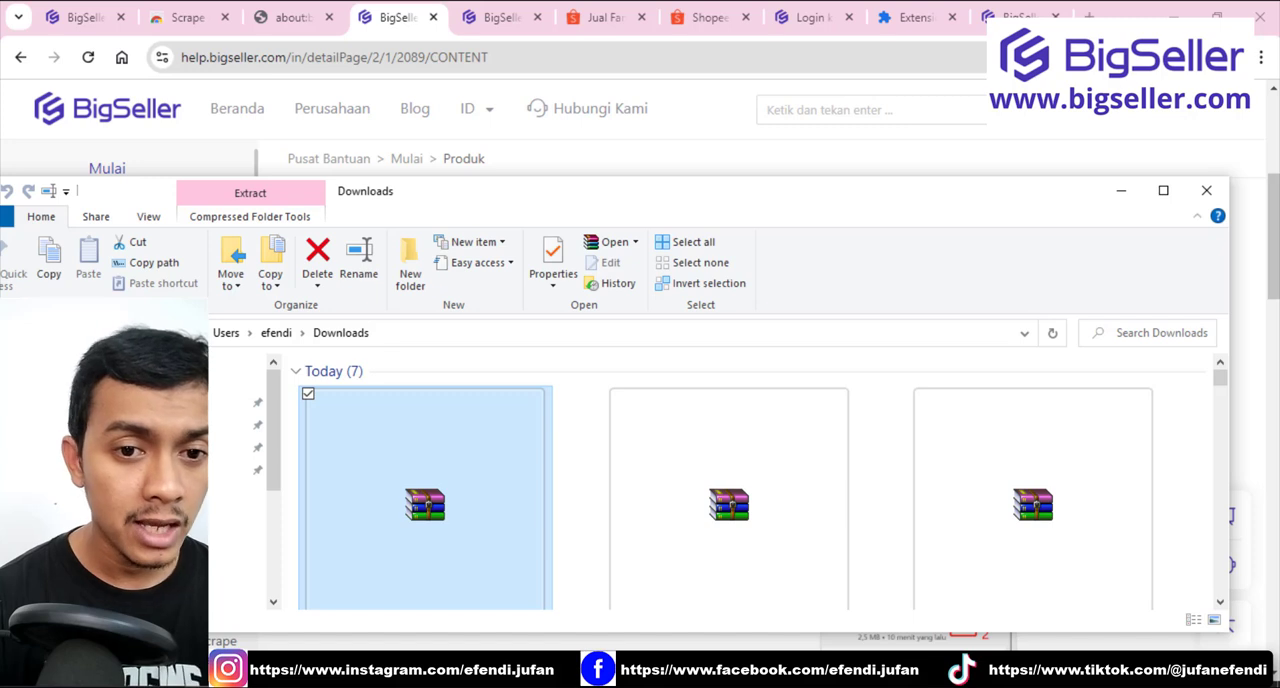
Open Chrome's extension management page and demonstrate bringing in the zip from the Downloads folder, with both windows visible.
click(1142, 57)
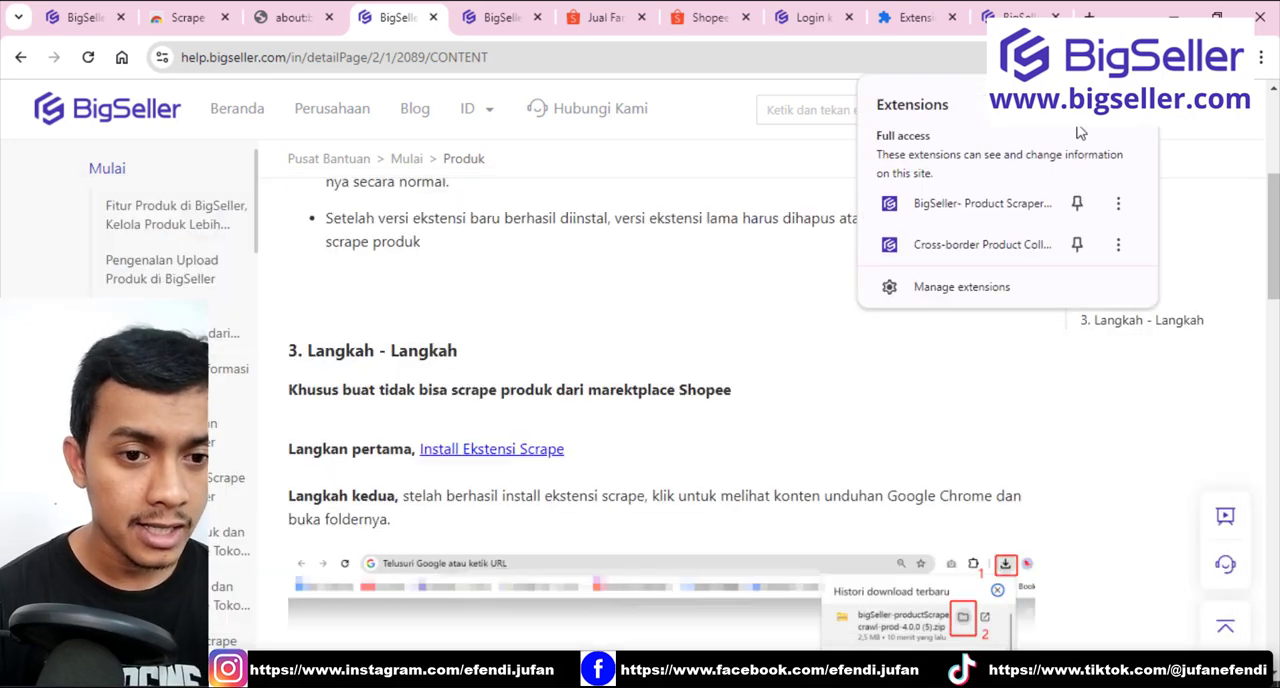
click(950, 298)
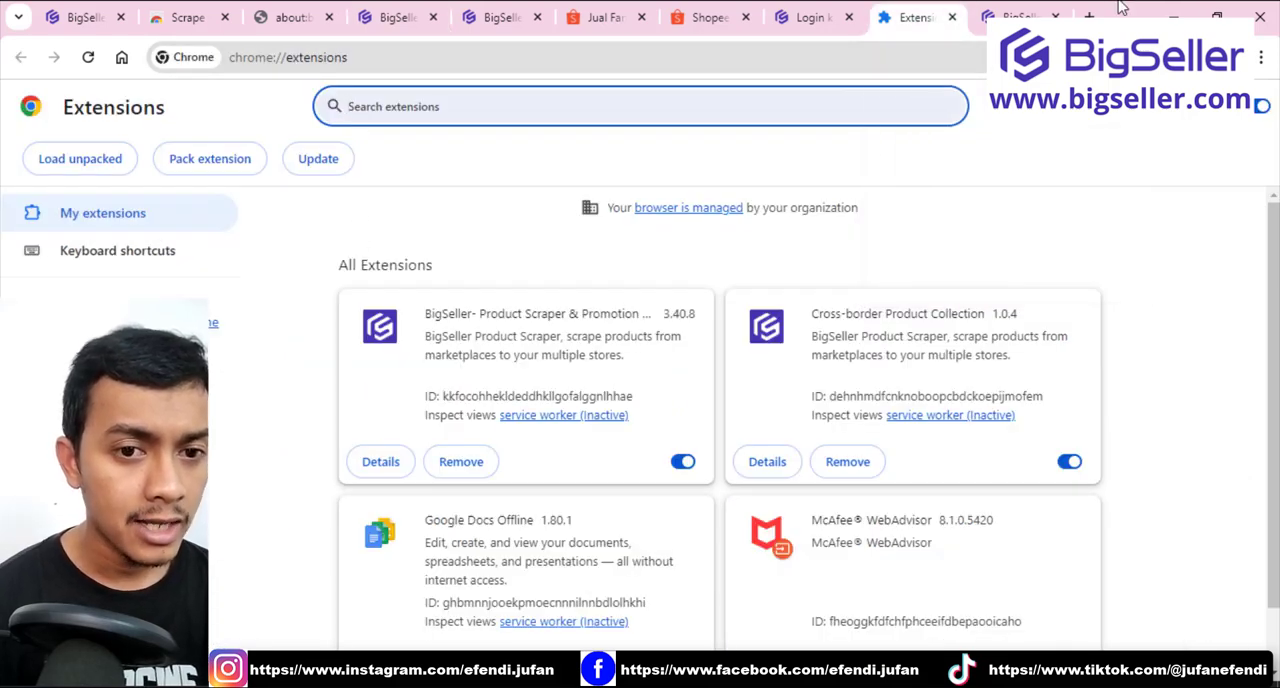
drag(1120, 7, 1007, 116)
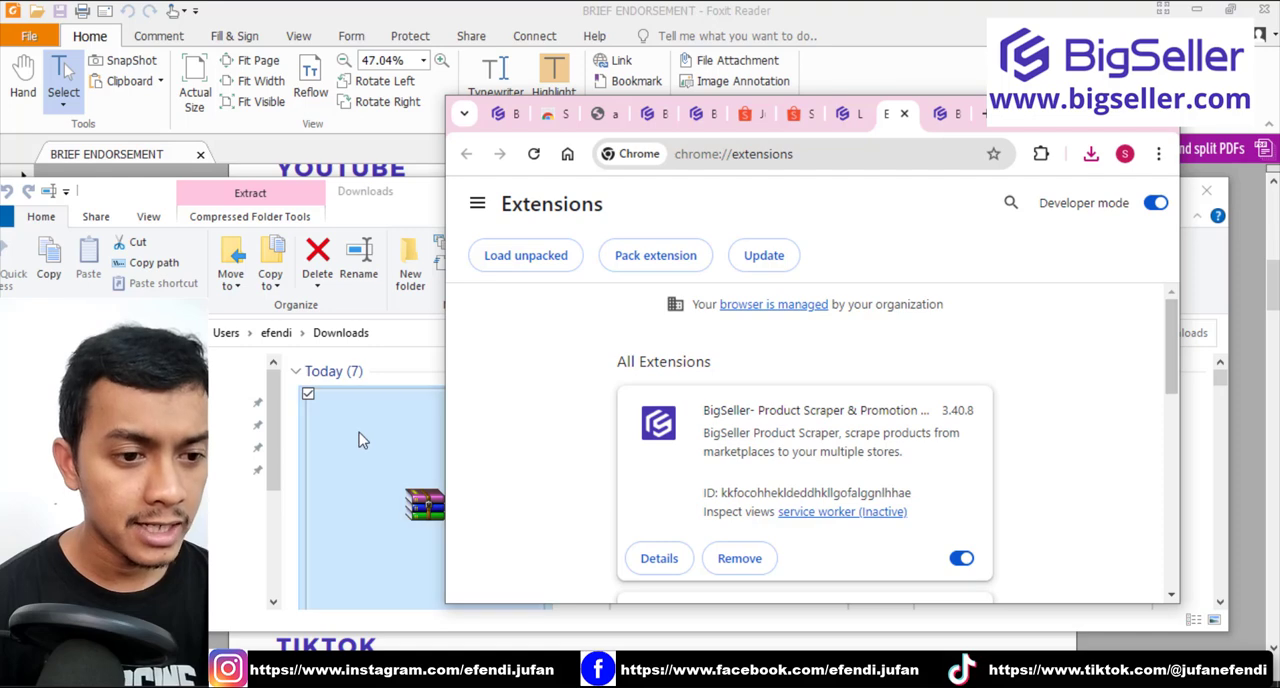
drag(362, 440, 390, 466)
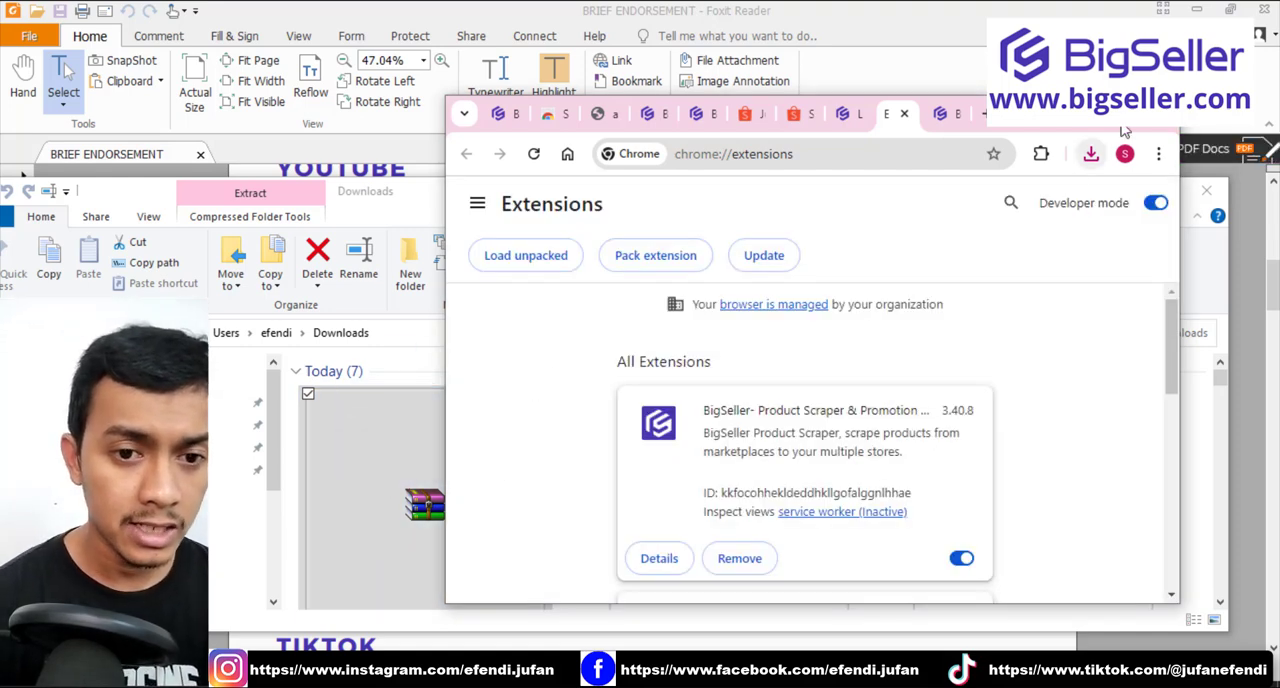
click(1118, 126)
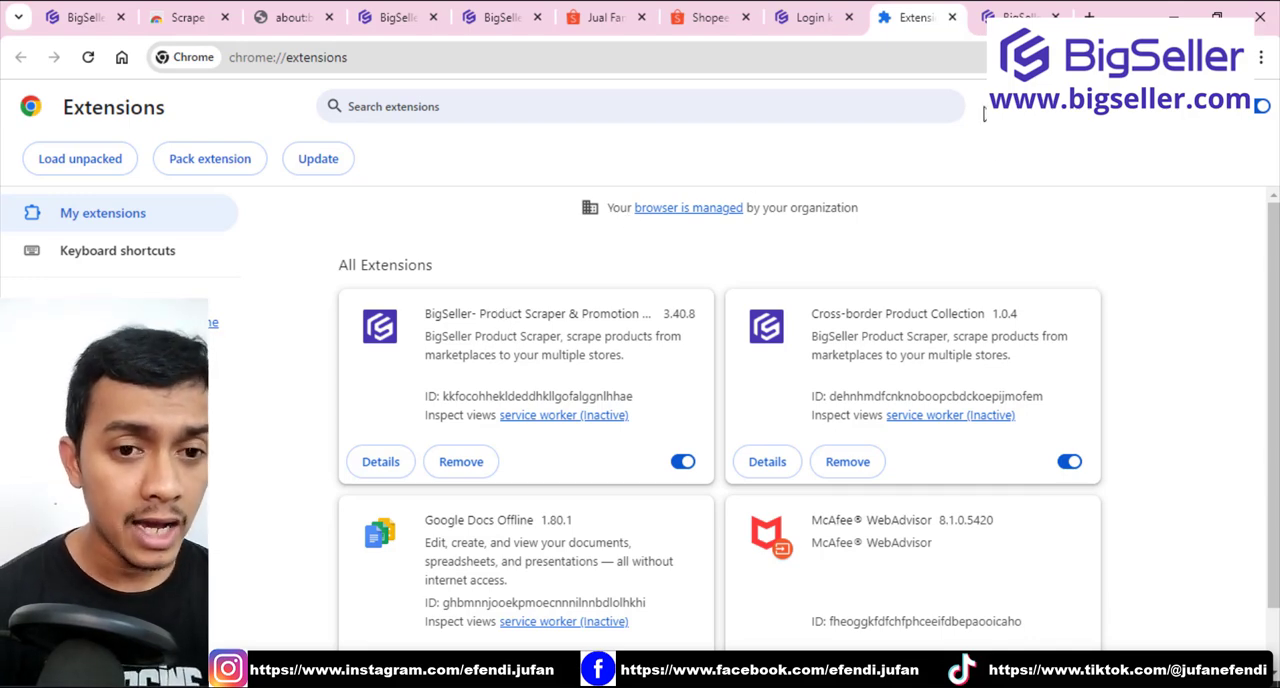
Load the shopee.co.id homepage in the existing Shopee tab and dismiss the promotional pop-up.
click(712, 20)
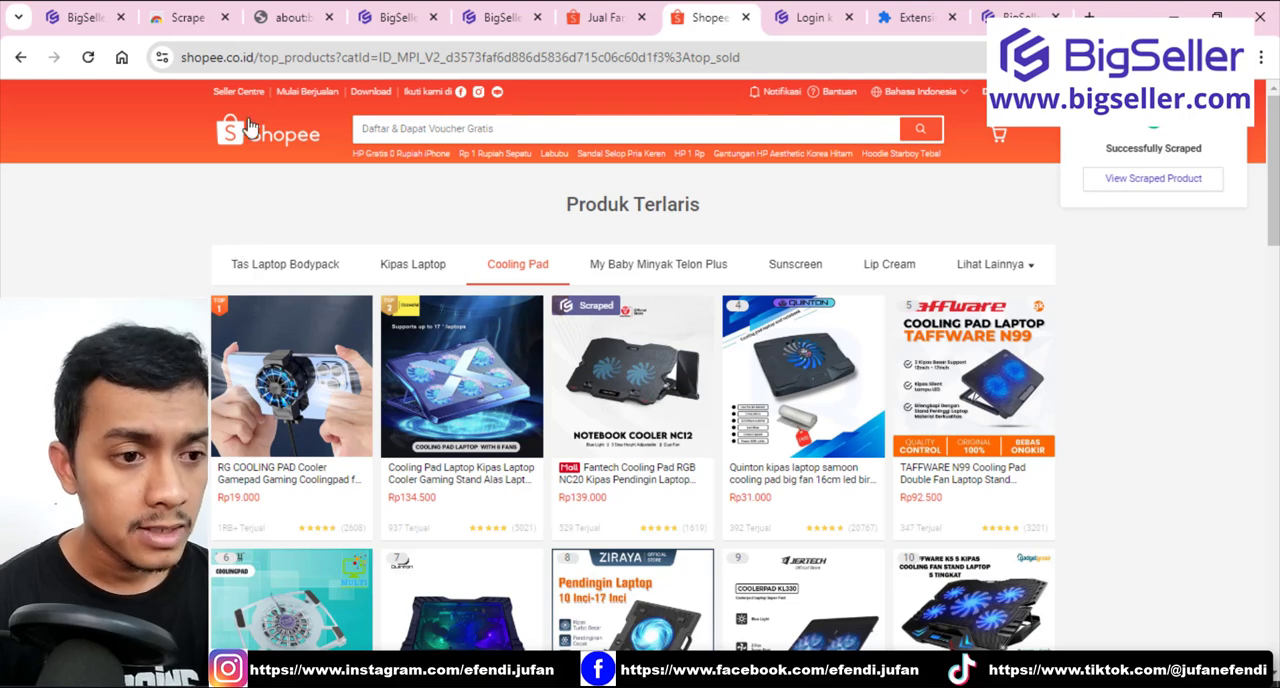
click(259, 57)
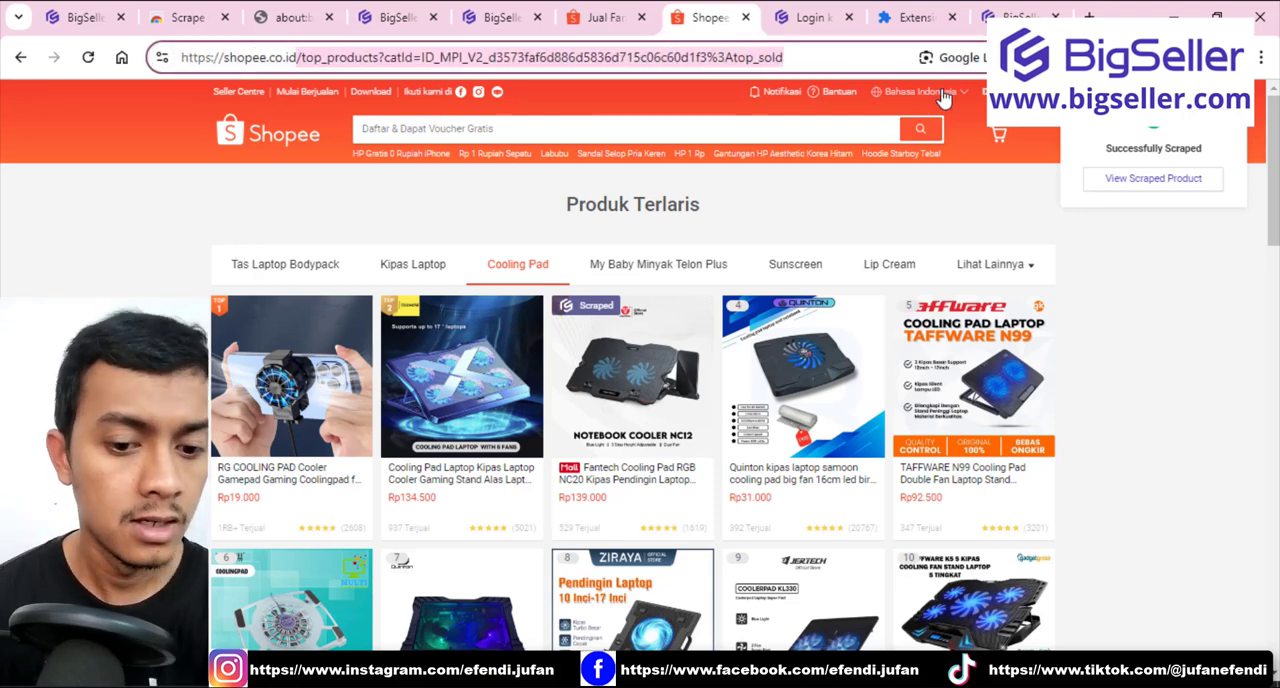
text(shopee.co.id)
key(Return)
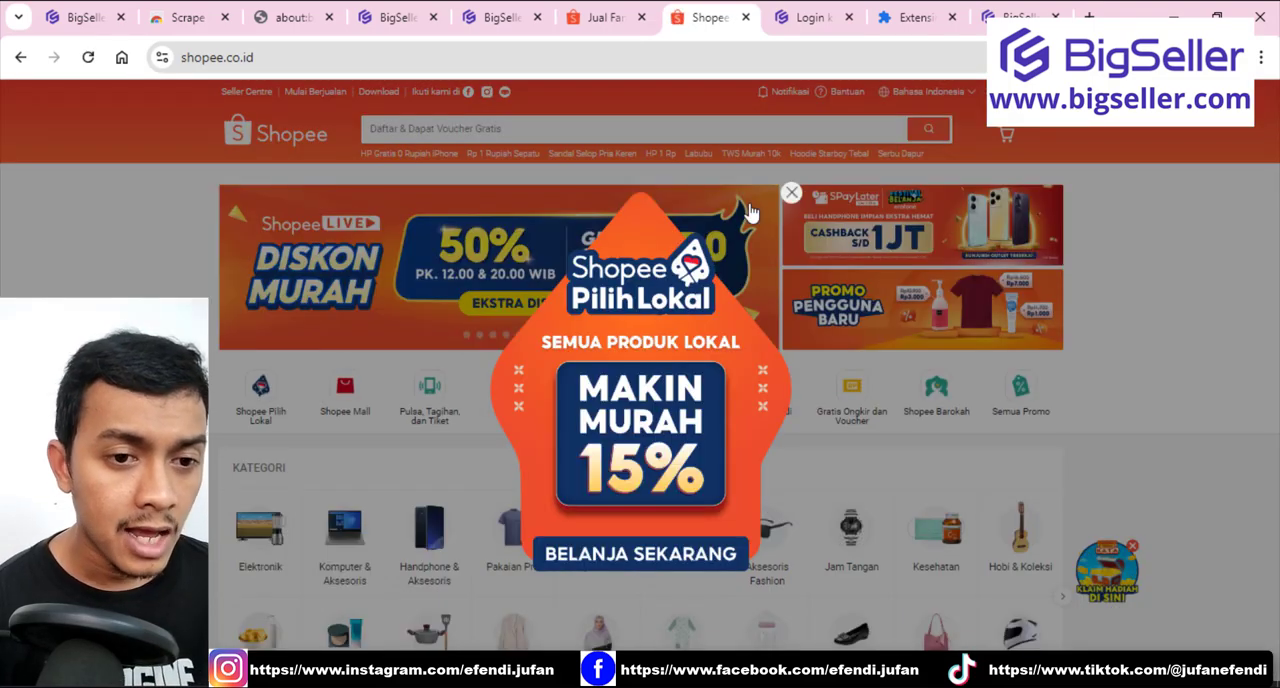
click(791, 192)
Open the TECNO SPARK 20 NFC product page from Shopee's flash sale.
scroll(578, 327, down, 3)
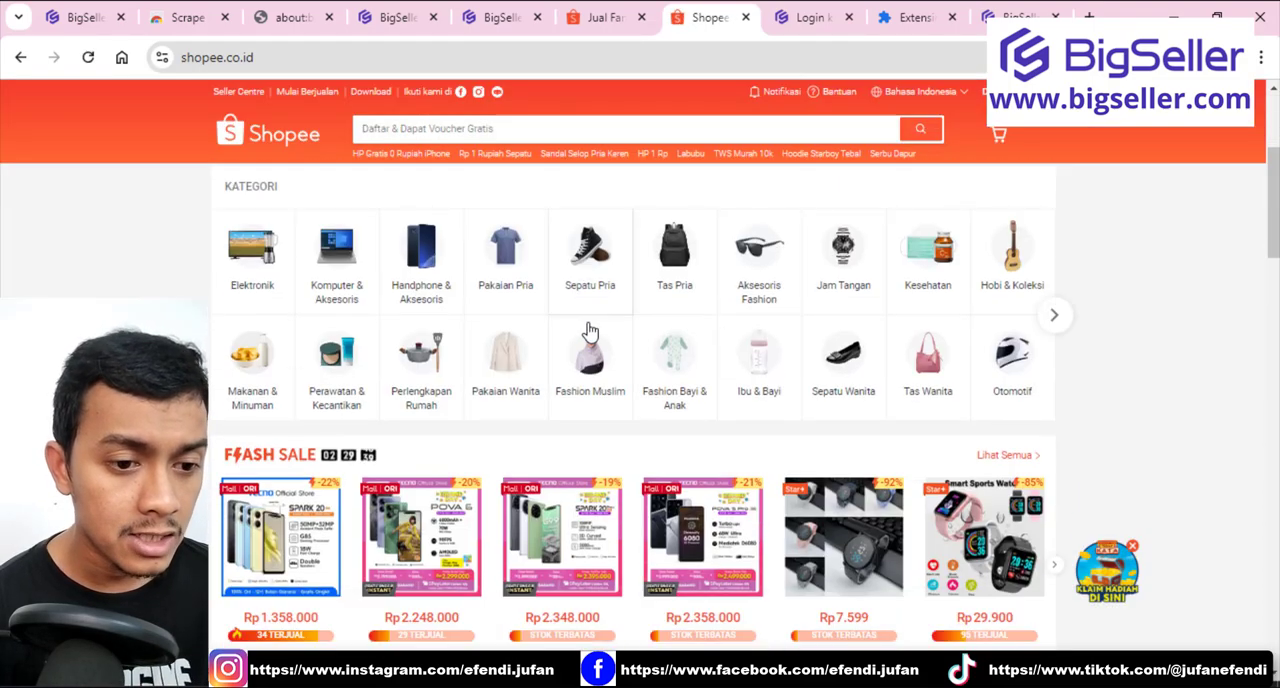
scroll(578, 327, down, 3)
click(573, 291)
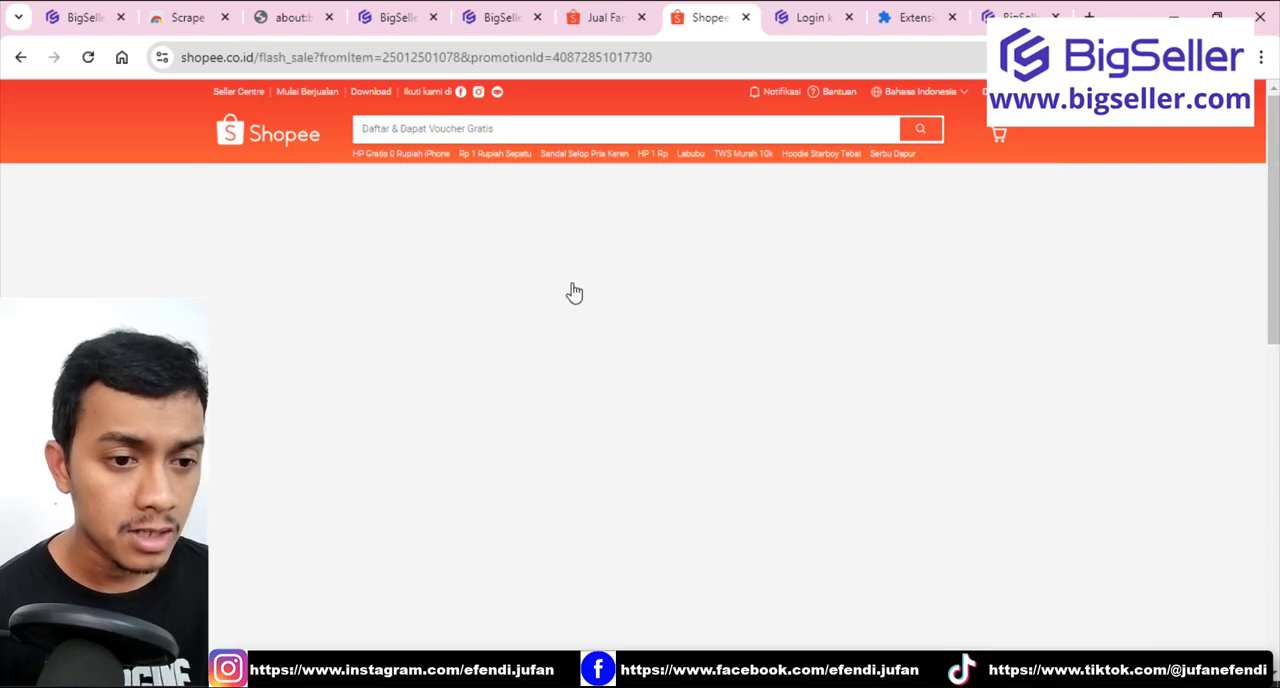
scroll(560, 350, down, 2)
click(545, 375)
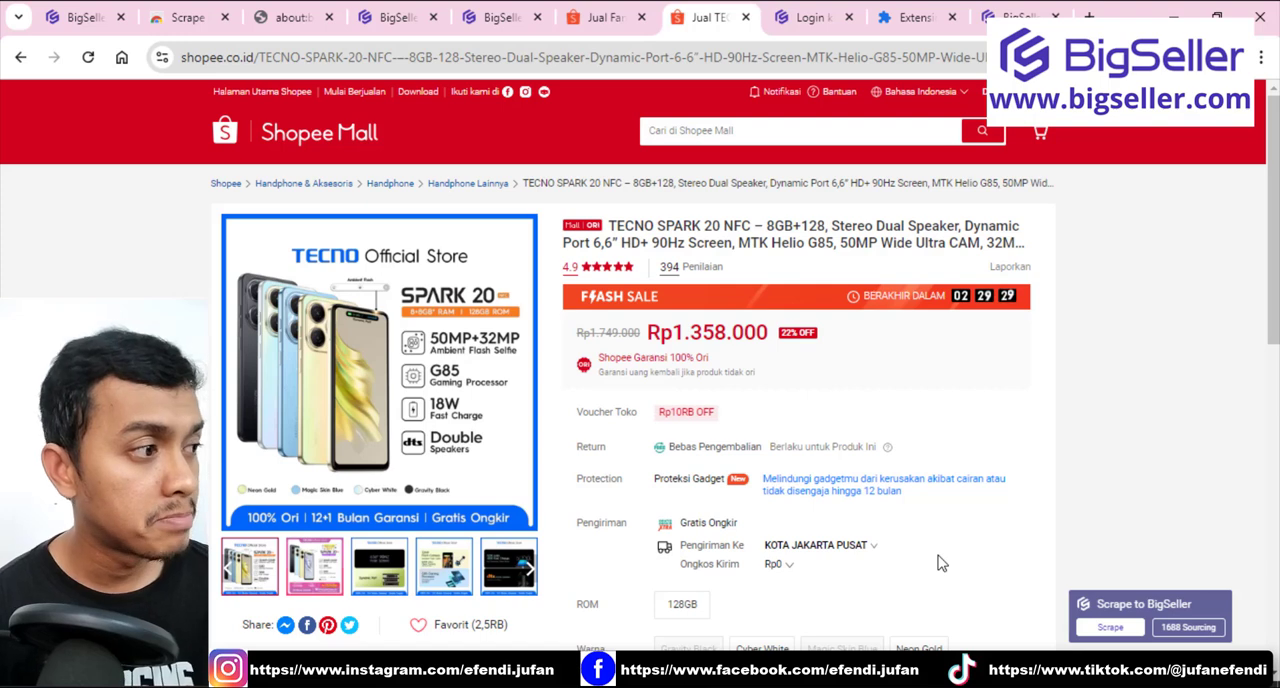
Scrape the TECNO SPARK 20 NFC product to BigSeller and view it in the scraped product list.
click(1108, 627)
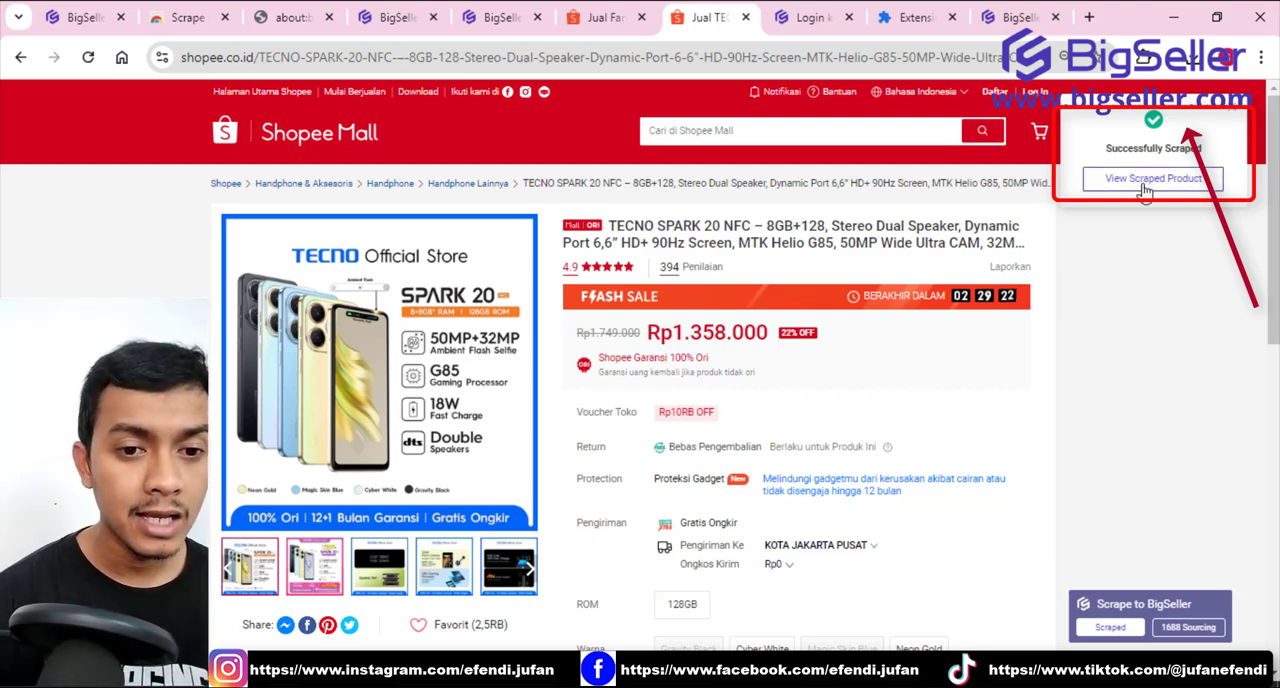
click(1146, 180)
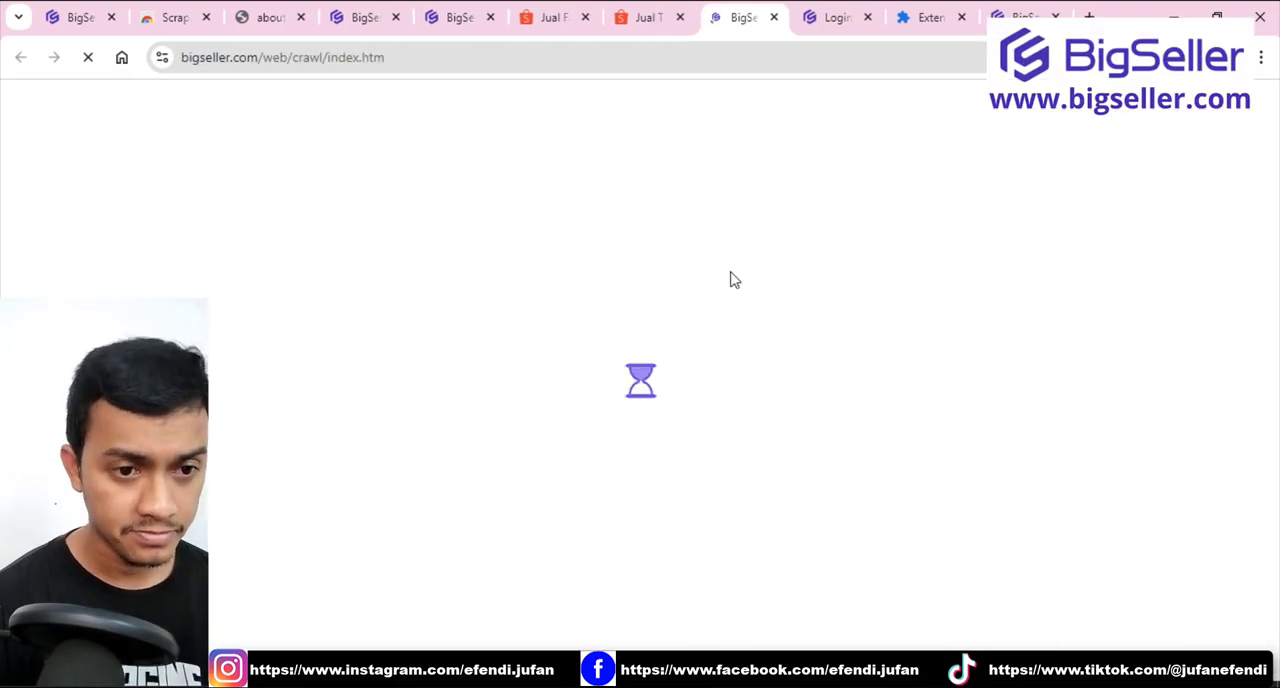
scroll(731, 281, down, 4)
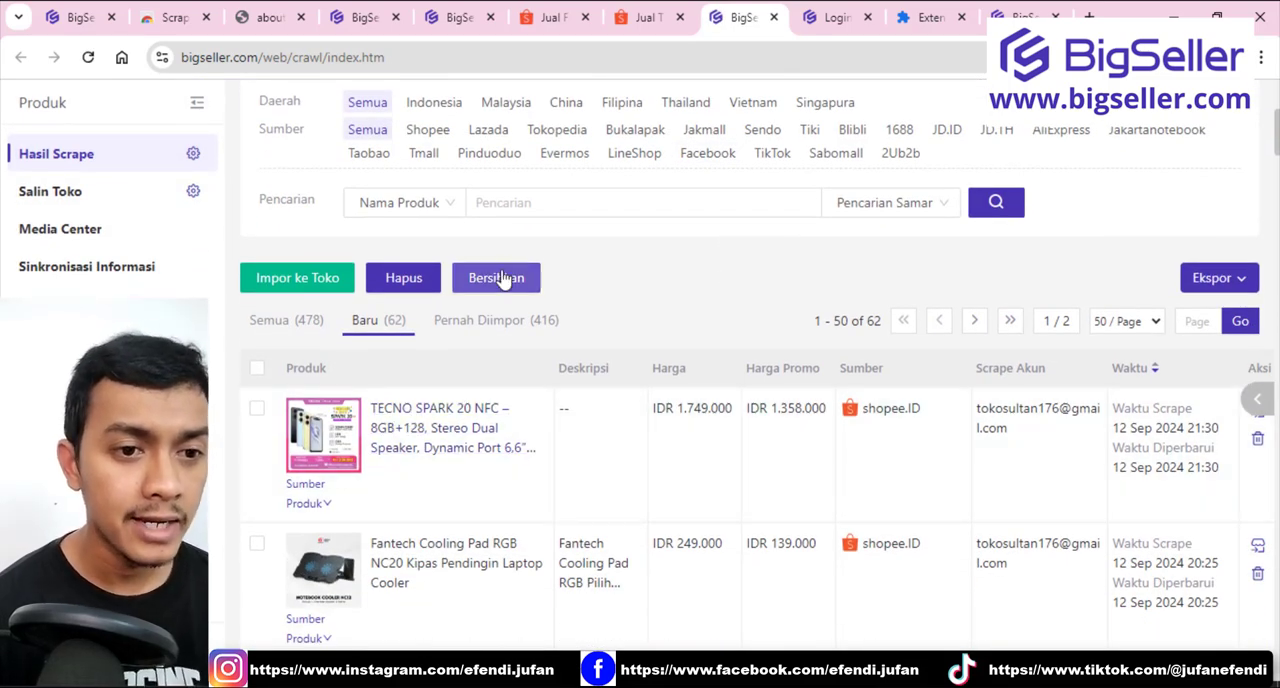
Compare the scraped TECNO SPARK 20 NFC entry with its Shopee page, review the scraped list, and open the TECNO POVA 6 NFC entry.
click(646, 22)
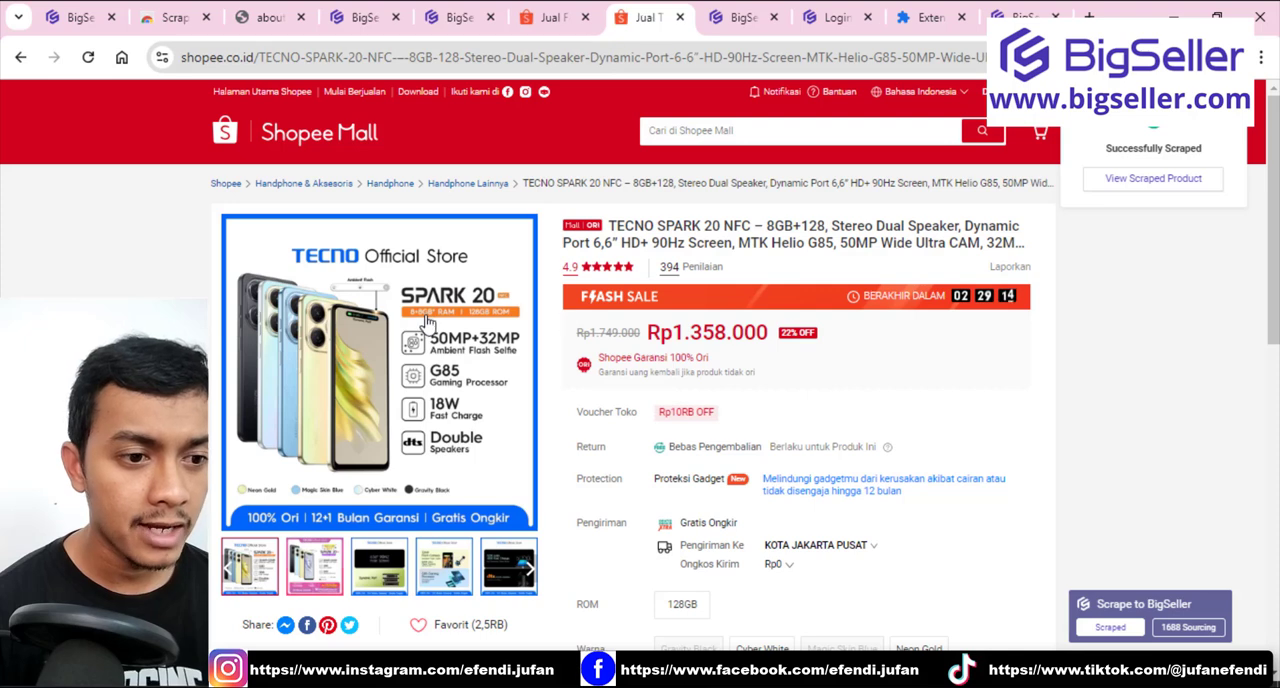
click(718, 18)
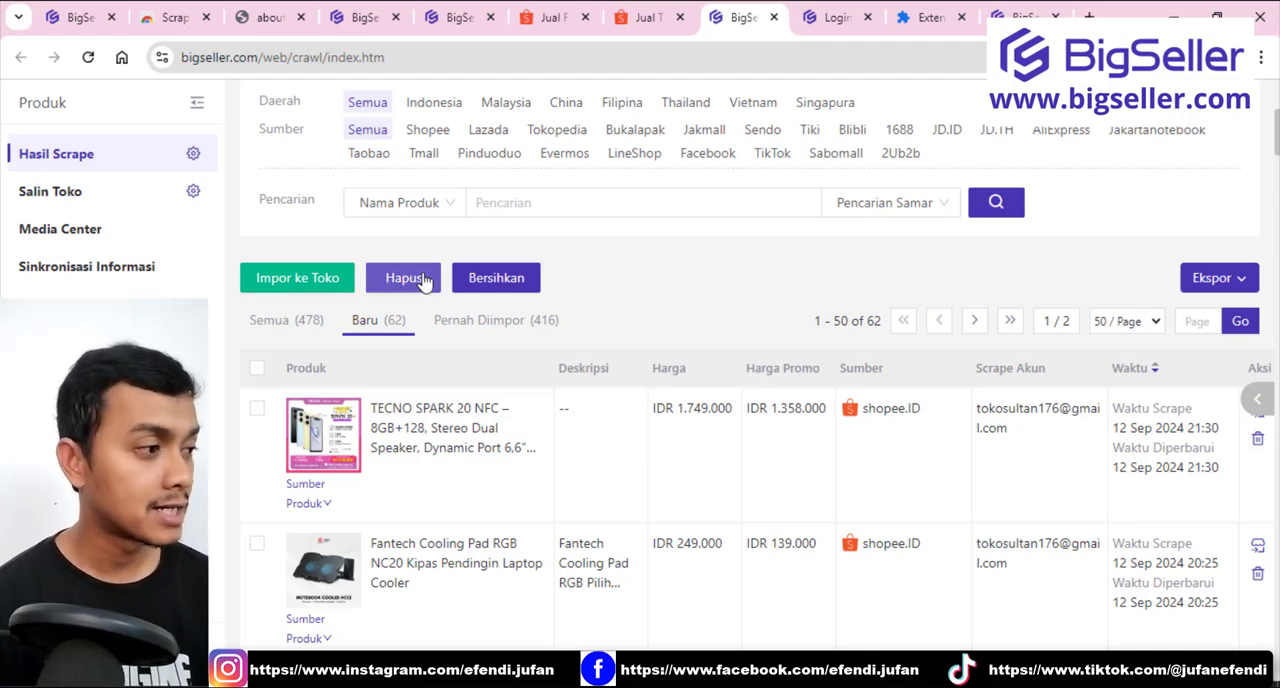
scroll(595, 381, down, 2)
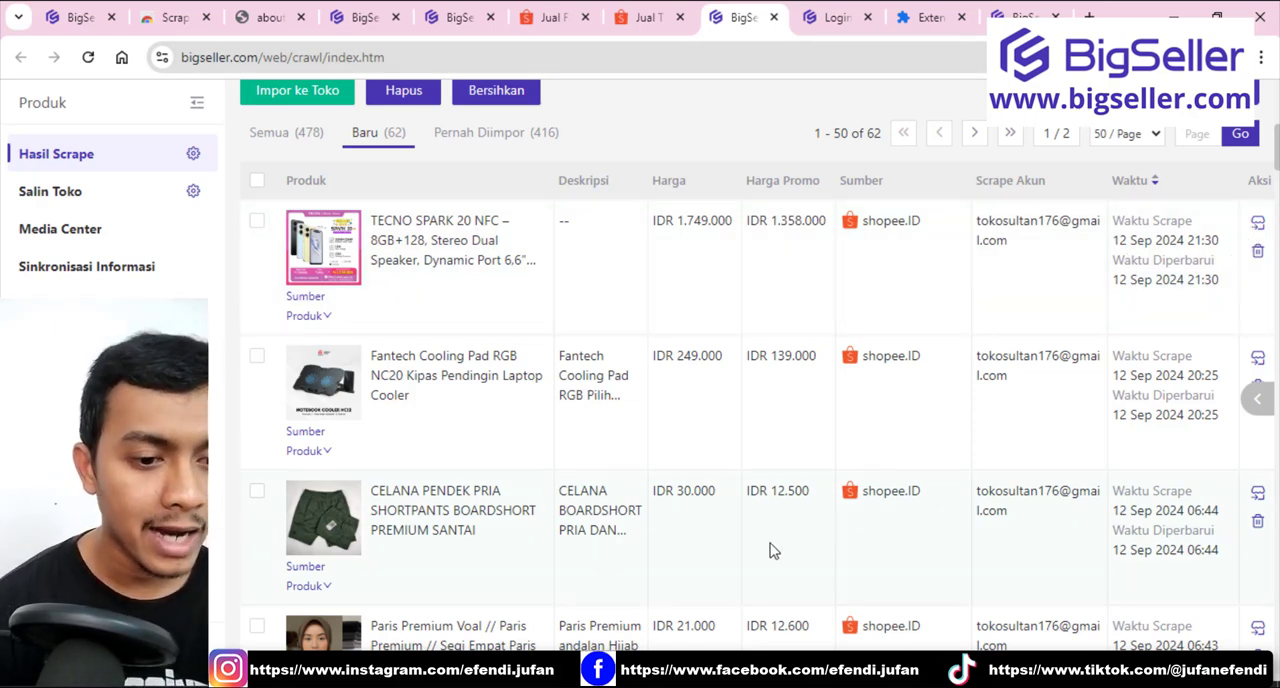
scroll(1082, 262, right, 1)
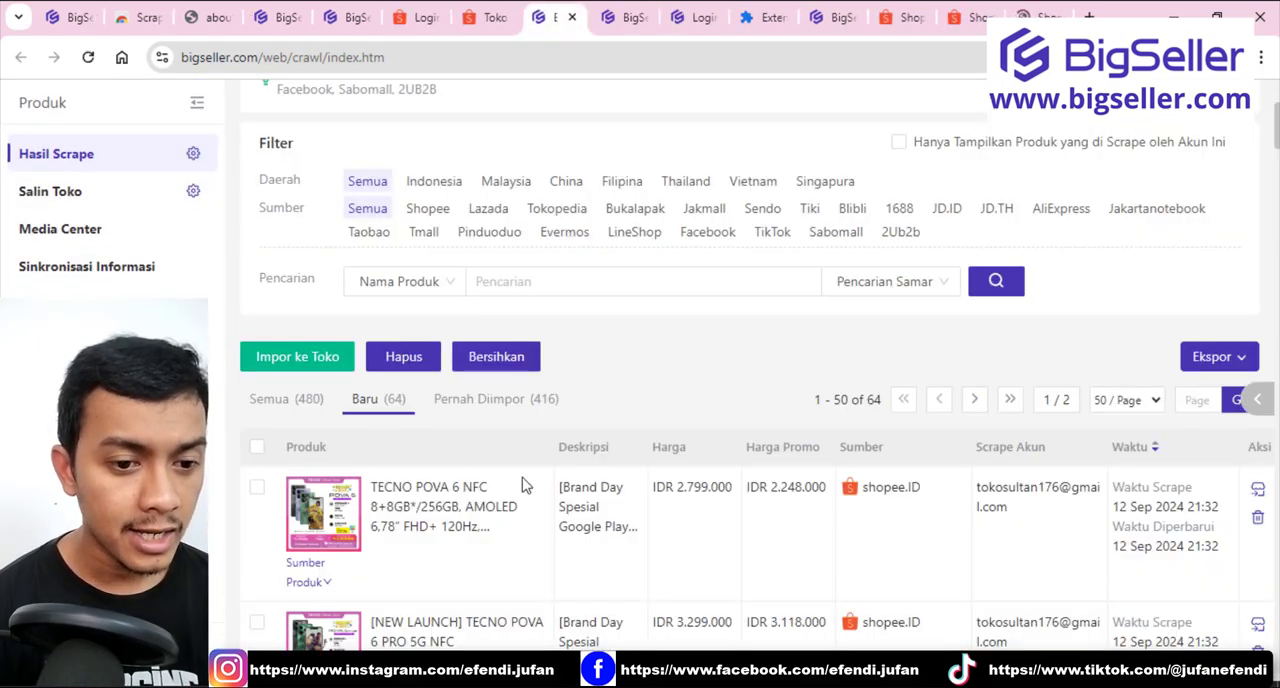
click(447, 510)
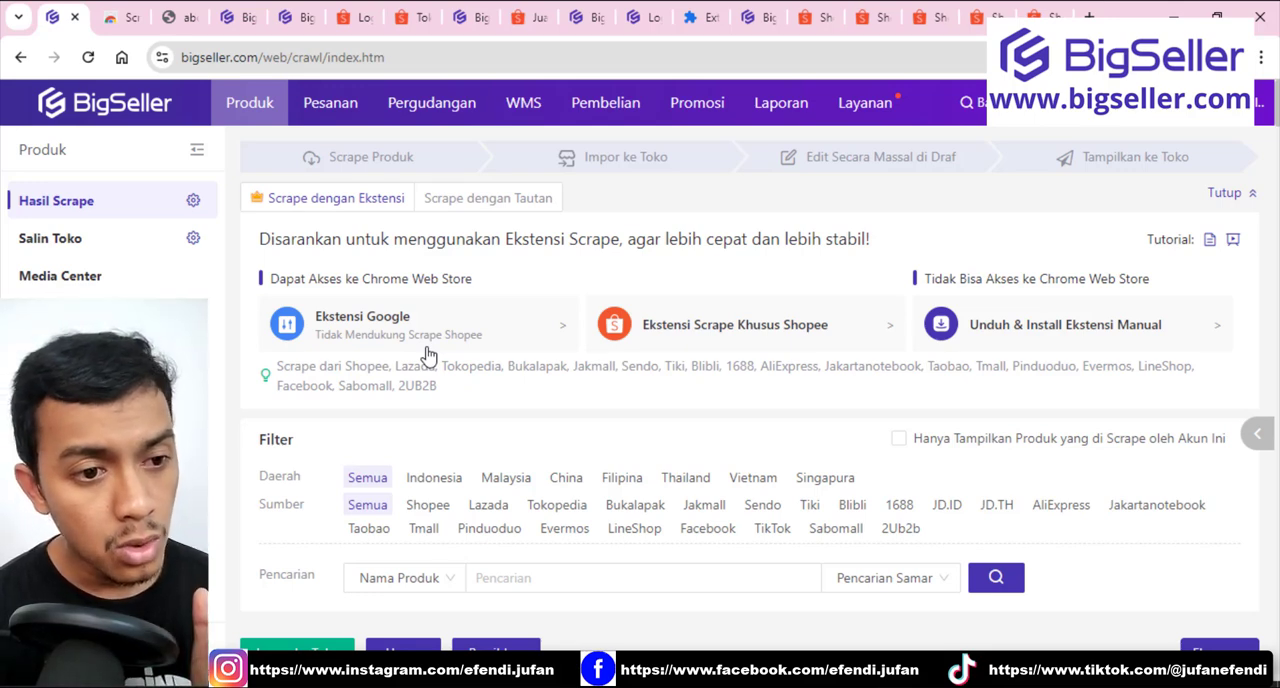
Open the Salin Toko page, view the products from Tokopedia, and switch the source marketplace back to Shopee to review its products.
click(129, 247)
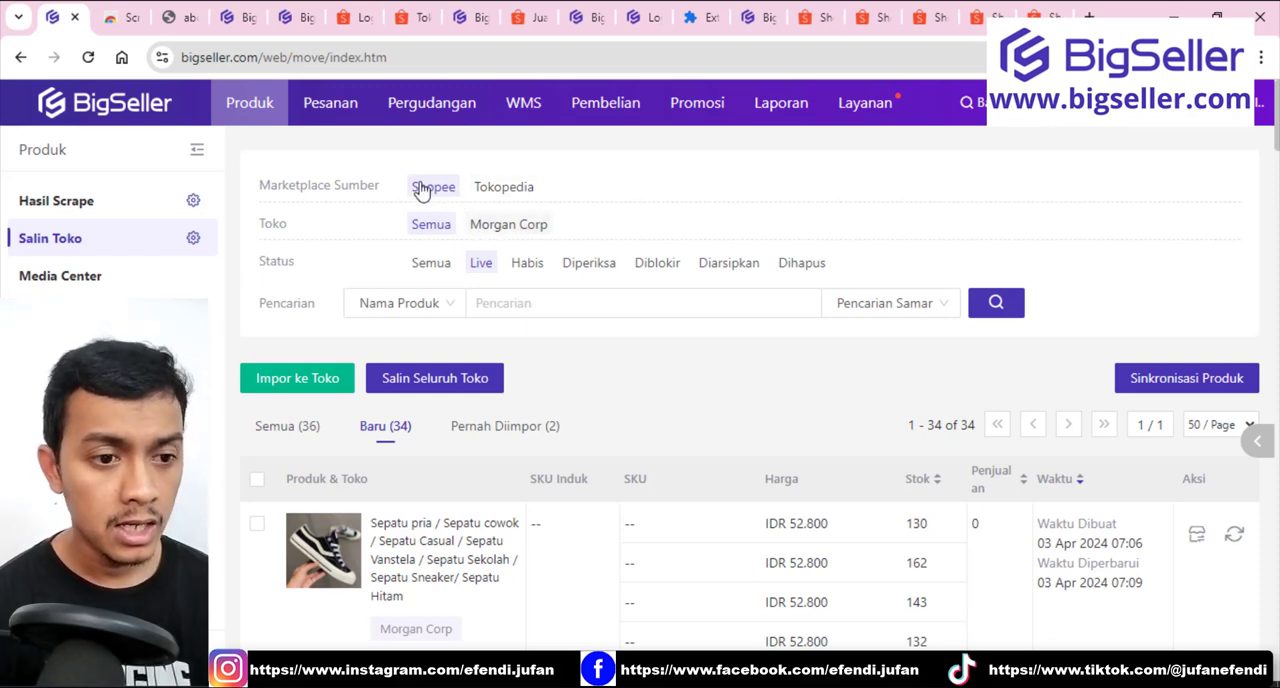
click(491, 190)
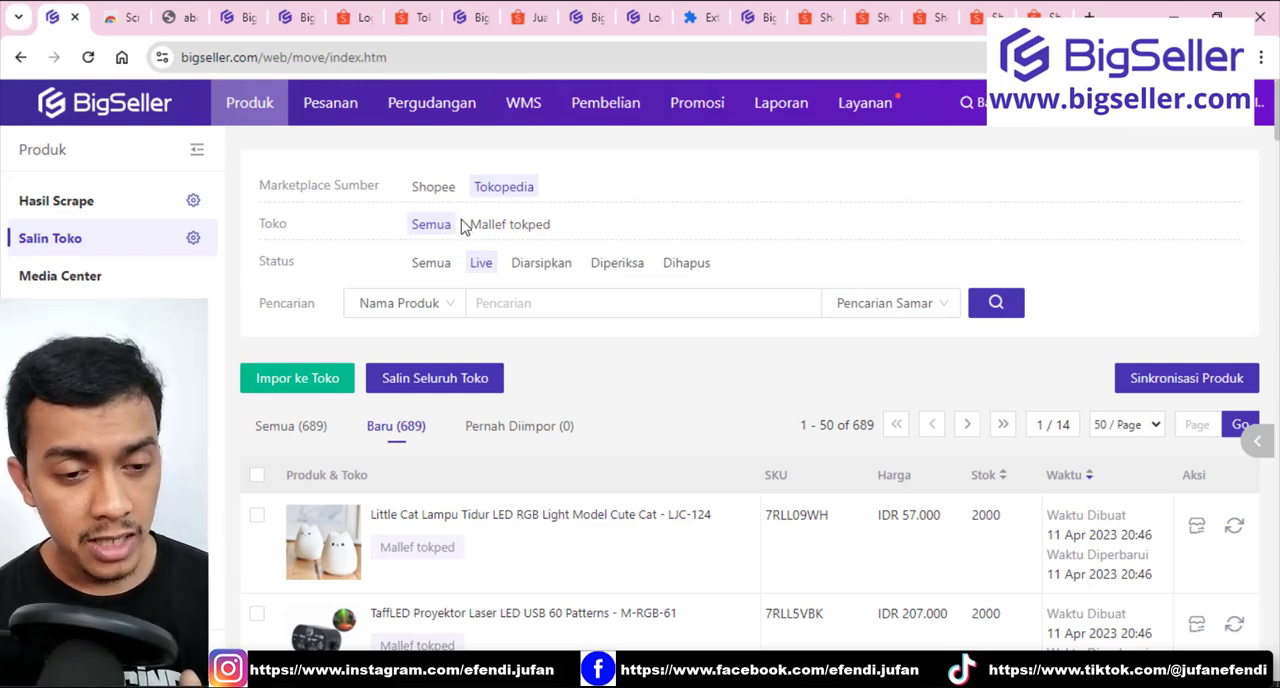
scroll(463, 227, down, 2)
click(437, 108)
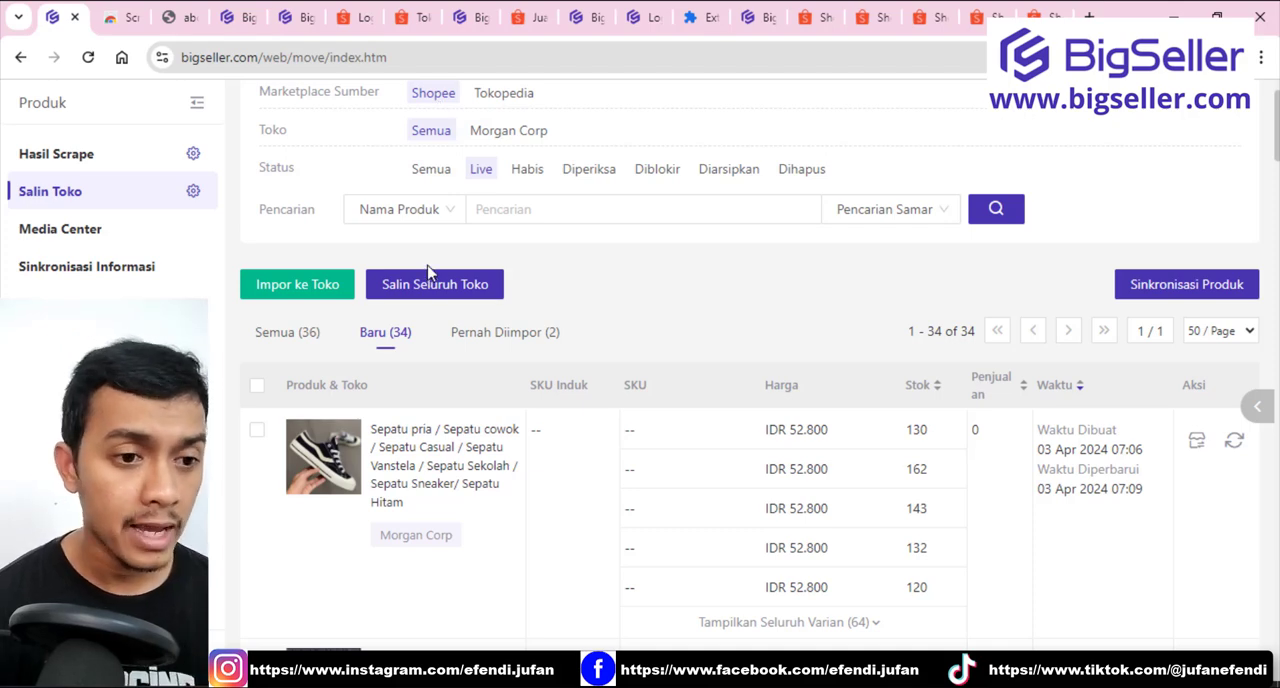
scroll(491, 223, up, 2)
scroll(420, 323, down, 4)
mouse_move(277, 393)
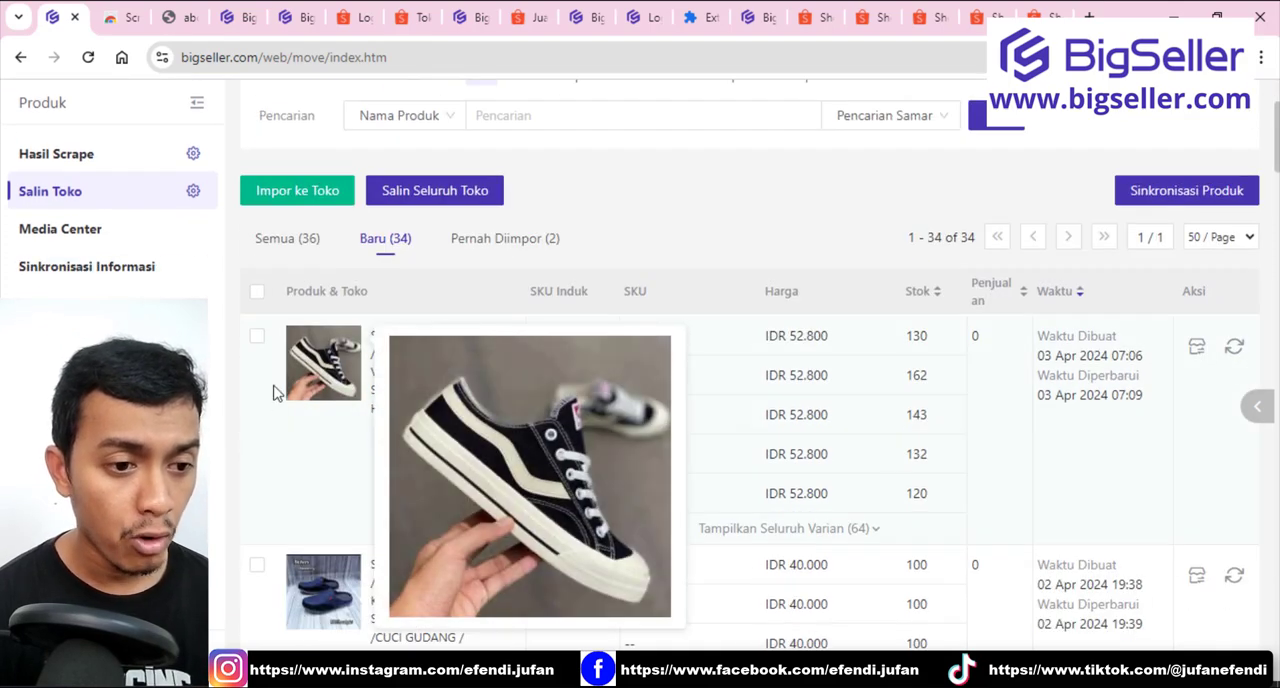
View the source products from Tokopedia and switch the source marketplace back to Shopee.
scroll(340, 360, up, 4)
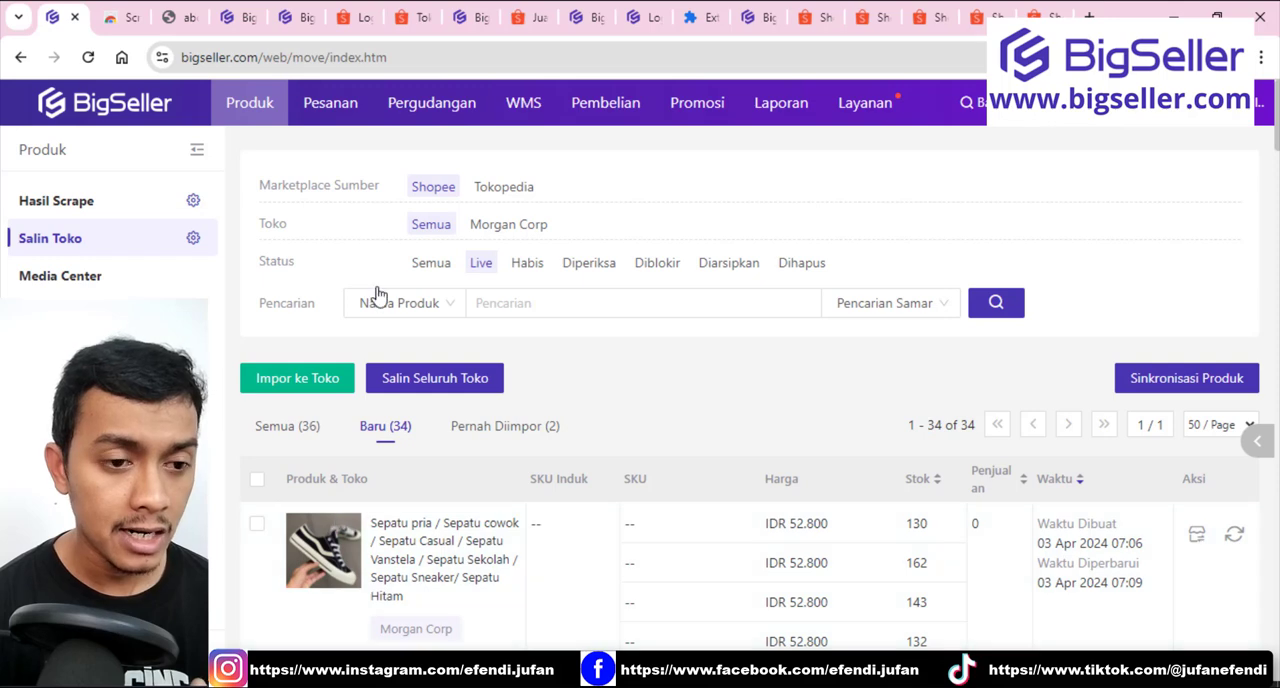
click(482, 192)
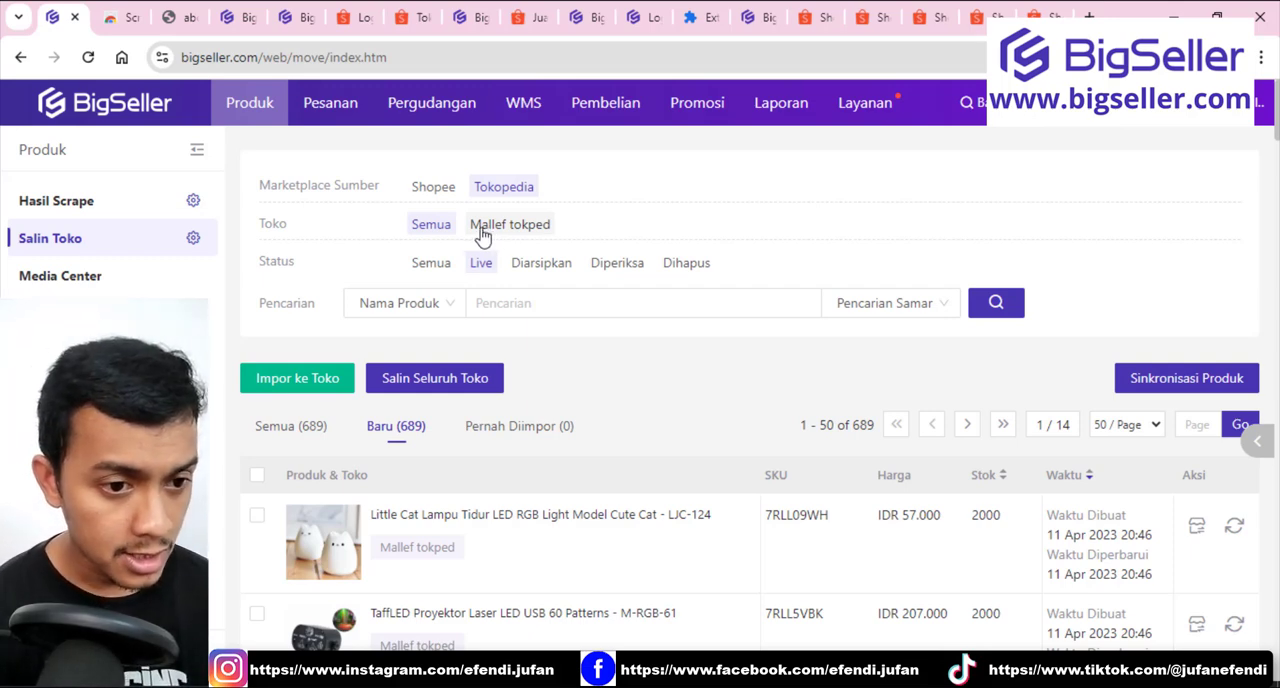
click(436, 195)
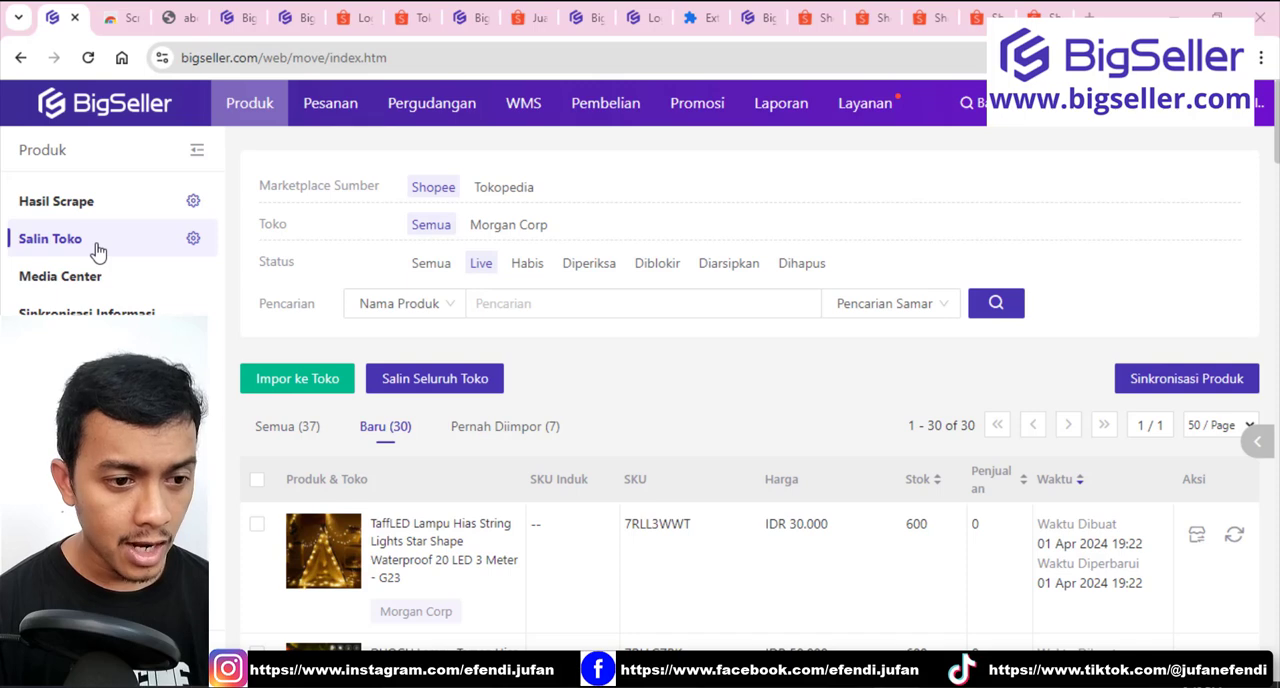
Select the TaffLED Lampu Hias String Lights G23 and DUOGU Lampu Taman EM302 products in the new Shopee products list.
scroll(309, 366, down, 1)
click(290, 289)
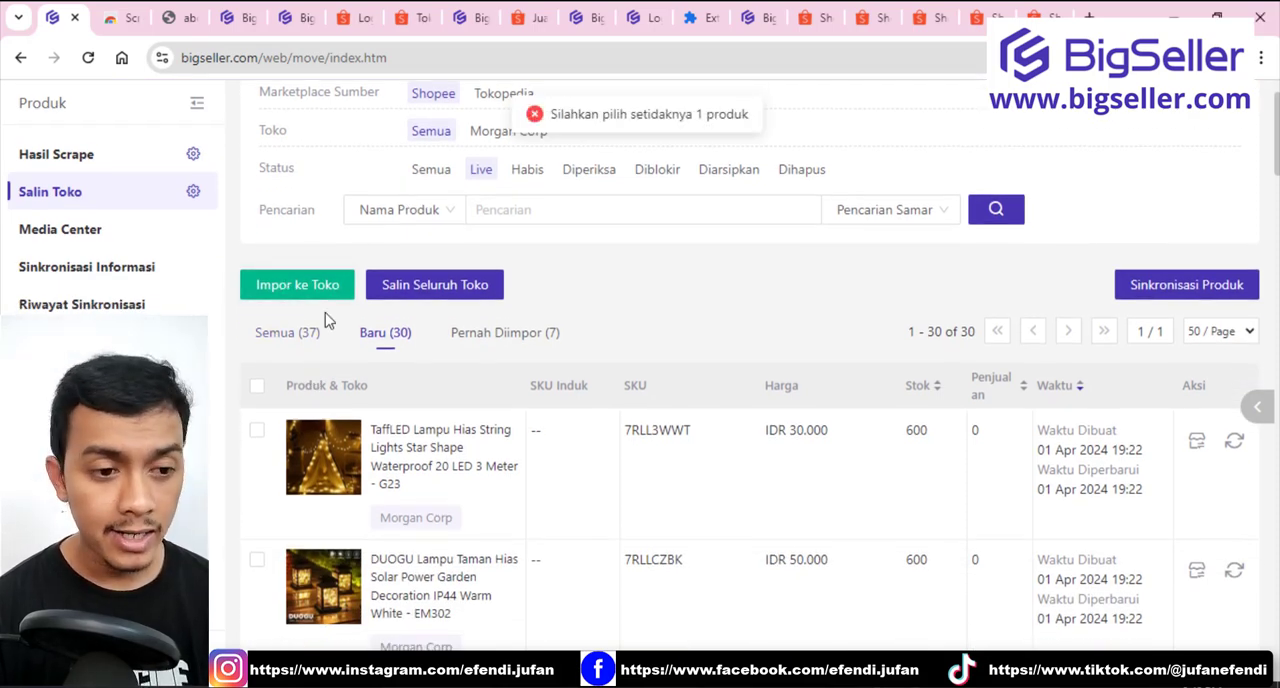
scroll(289, 366, down, 4)
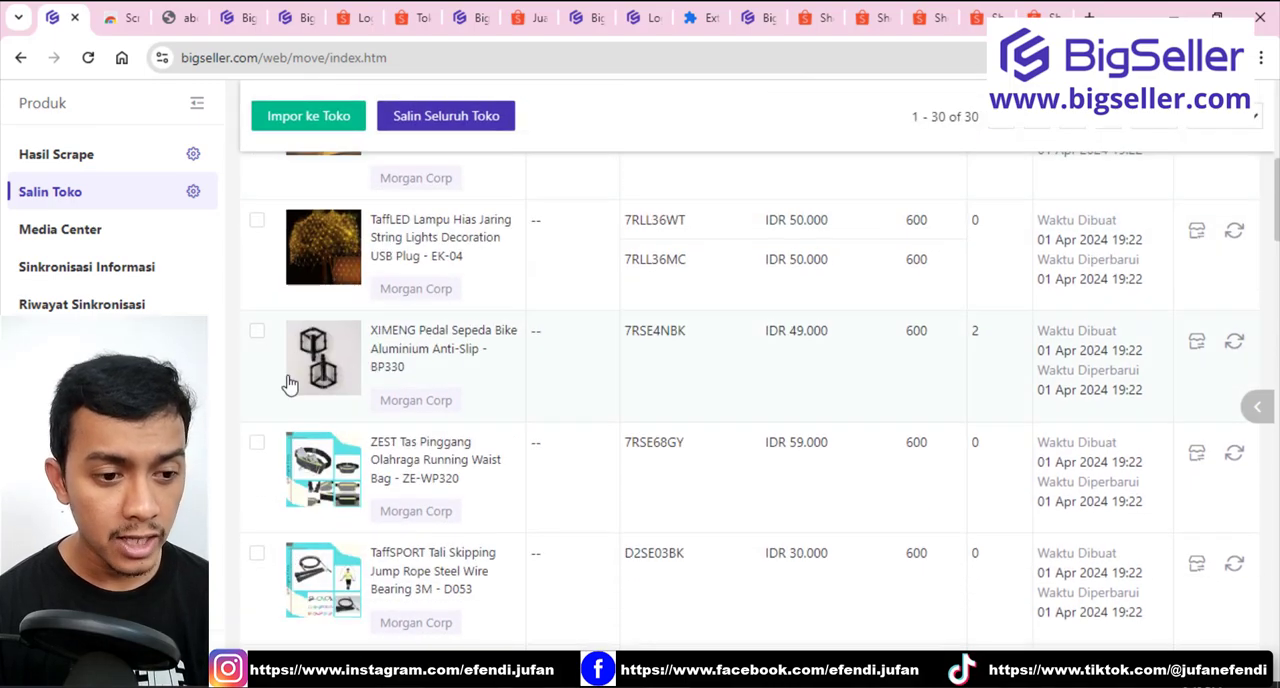
scroll(300, 390, up, 5)
scroll(320, 435, down, 3)
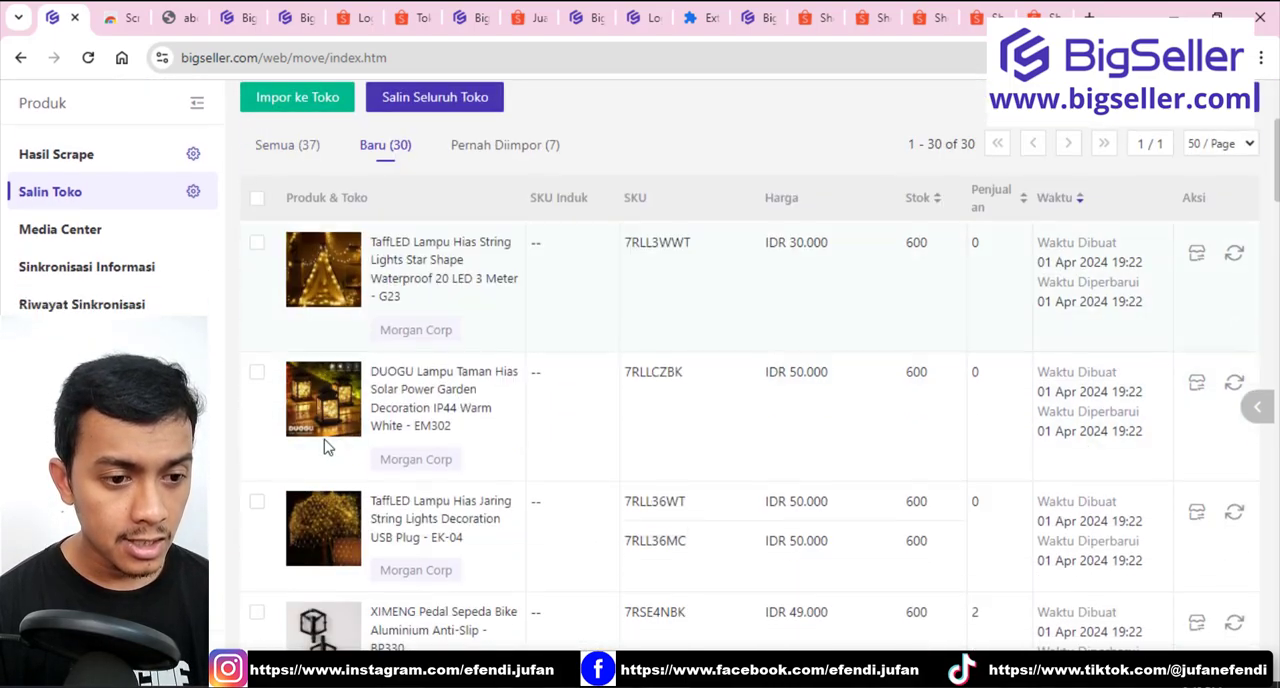
click(257, 245)
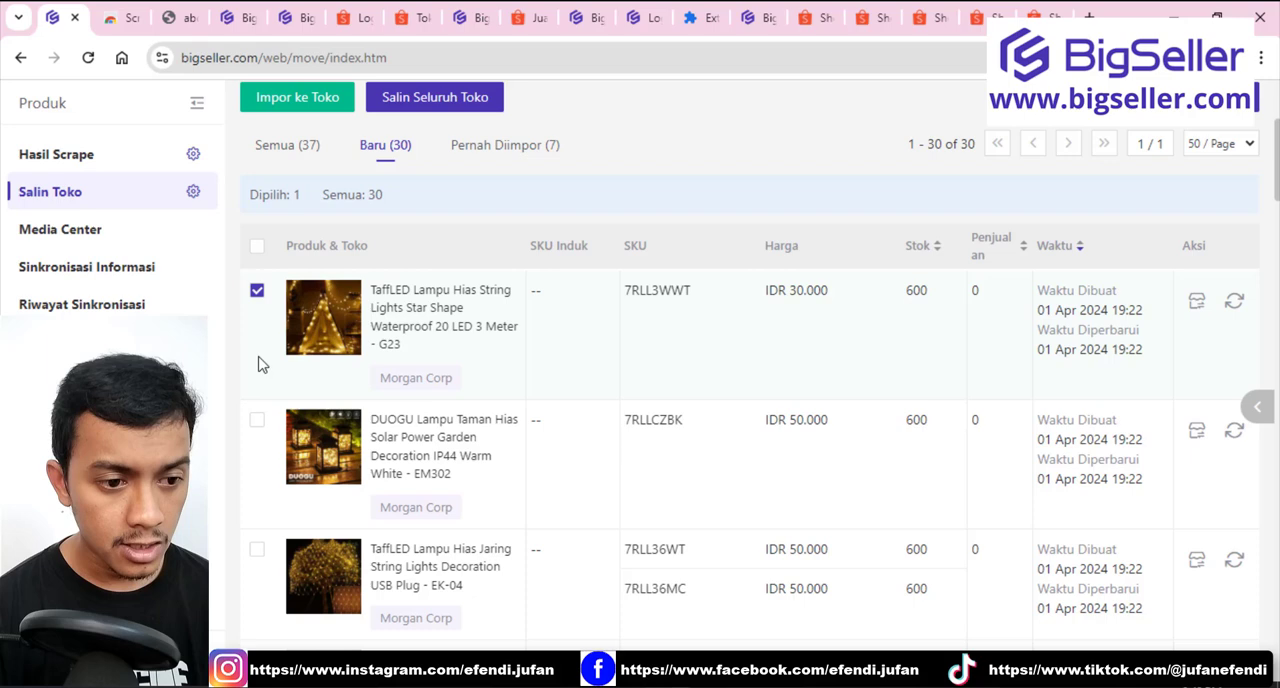
click(257, 420)
scroll(280, 356, up, 3)
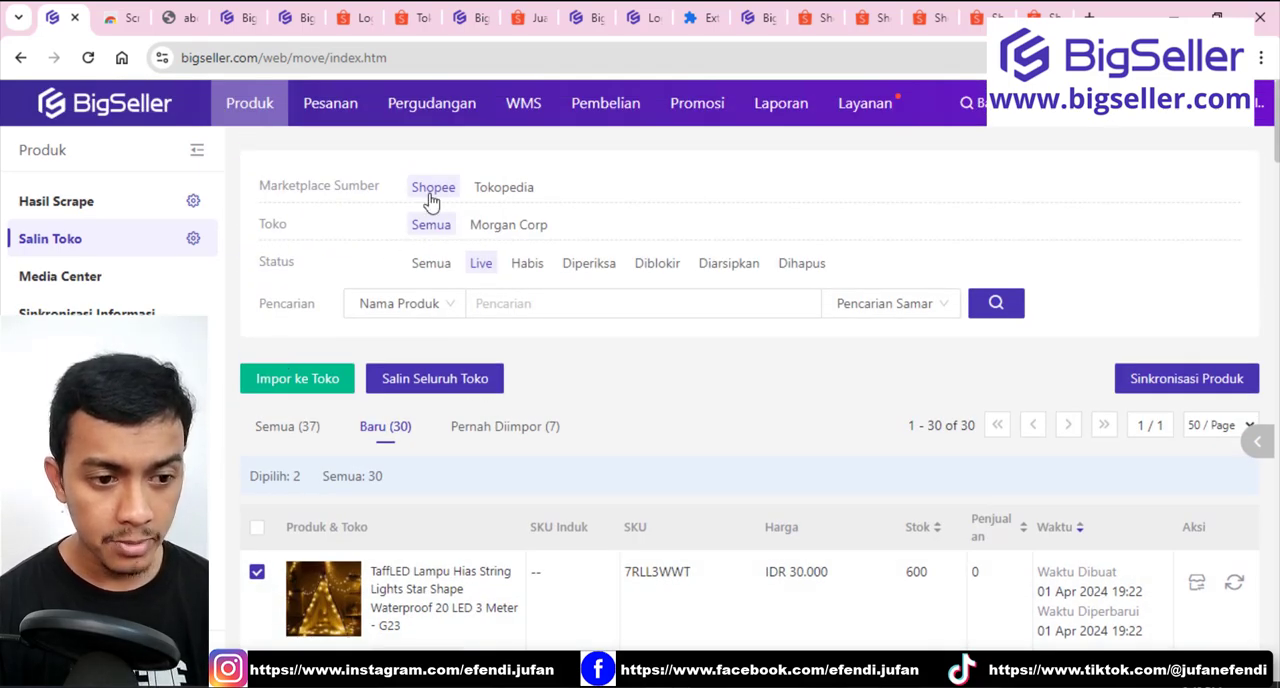
Import the two selected products into the drafts of the Tokopedia store Mallef tokped and open the draft list.
click(321, 398)
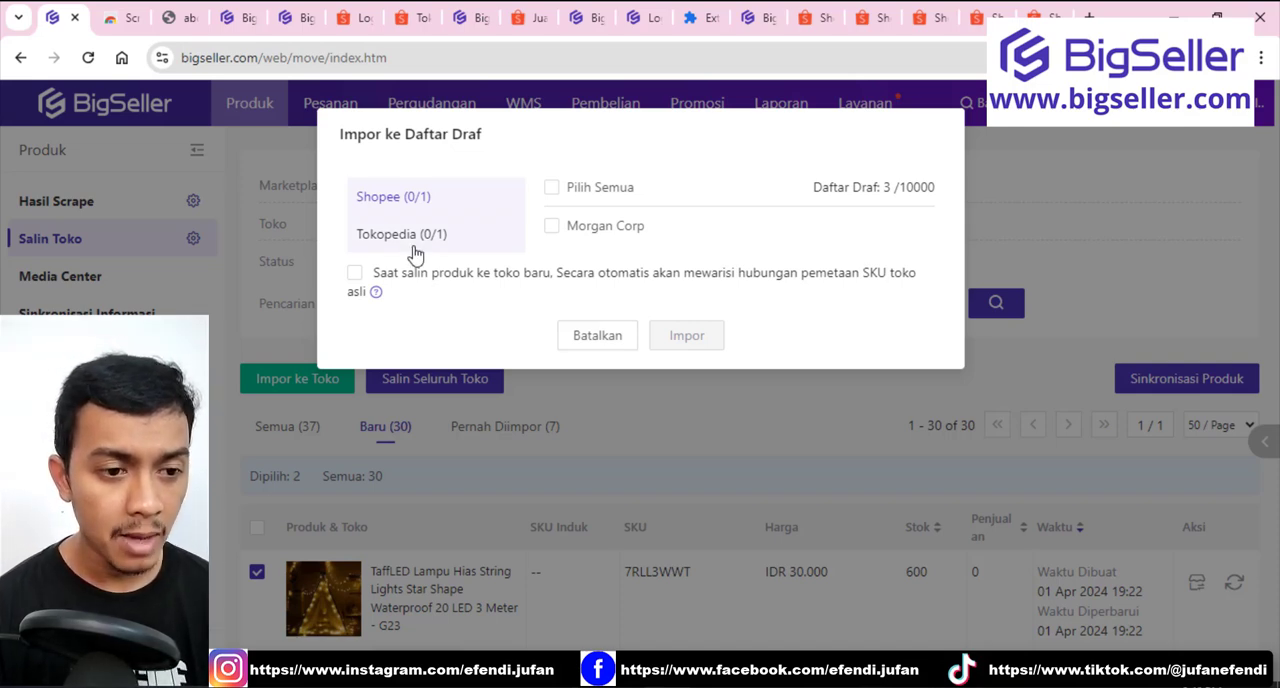
click(413, 247)
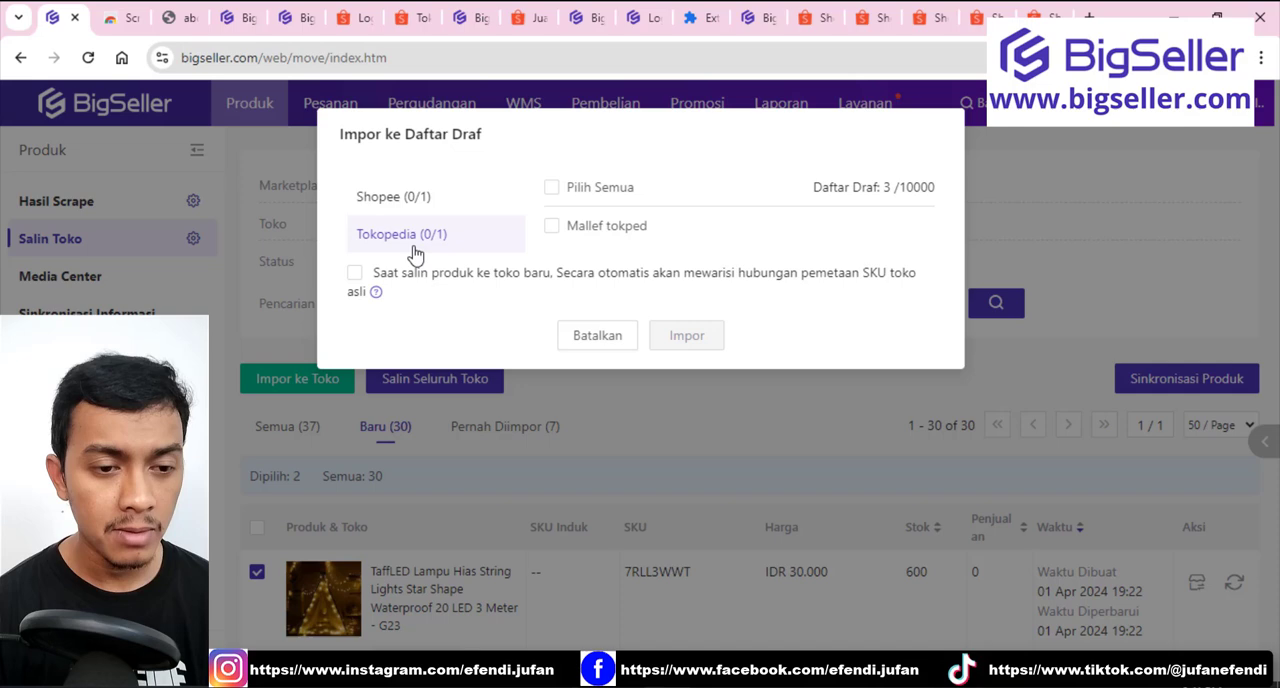
click(557, 231)
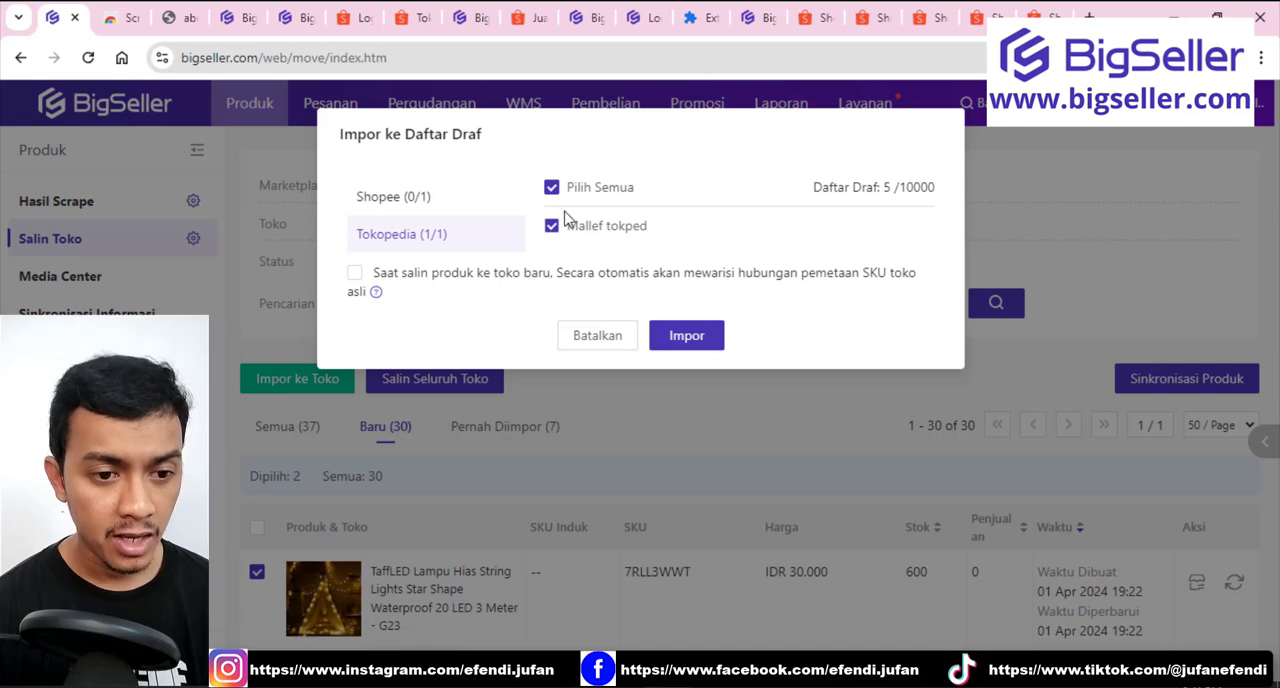
click(686, 337)
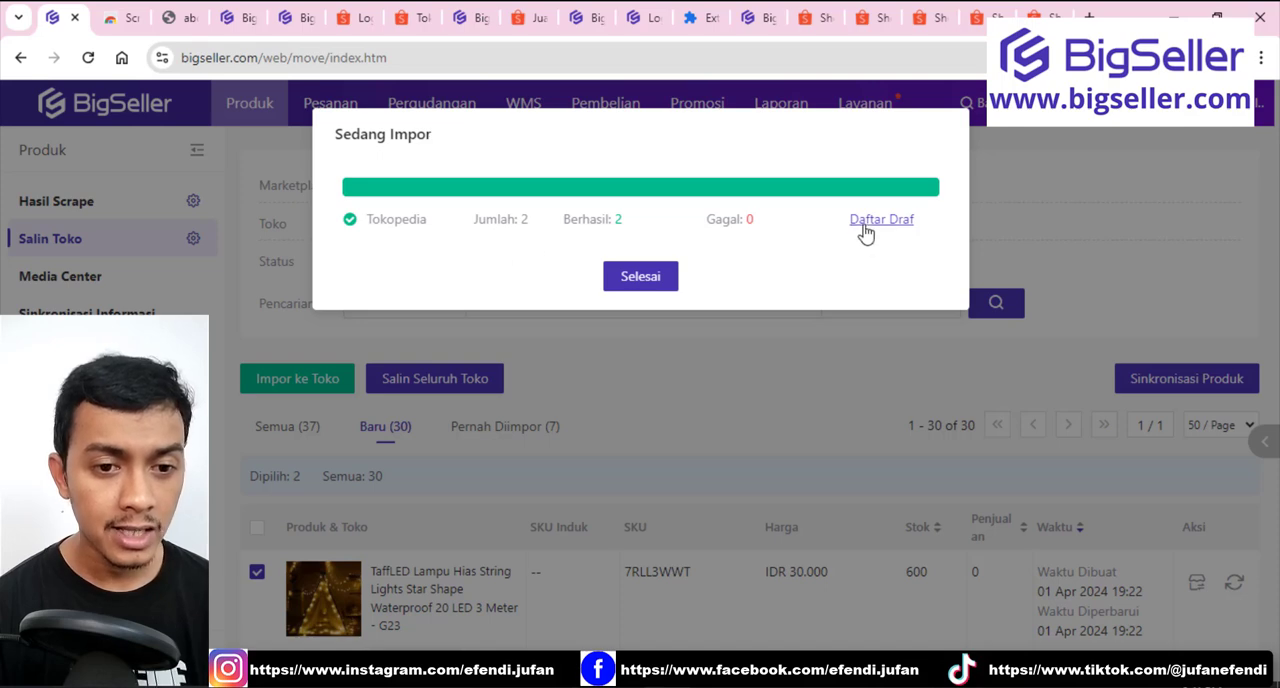
click(864, 224)
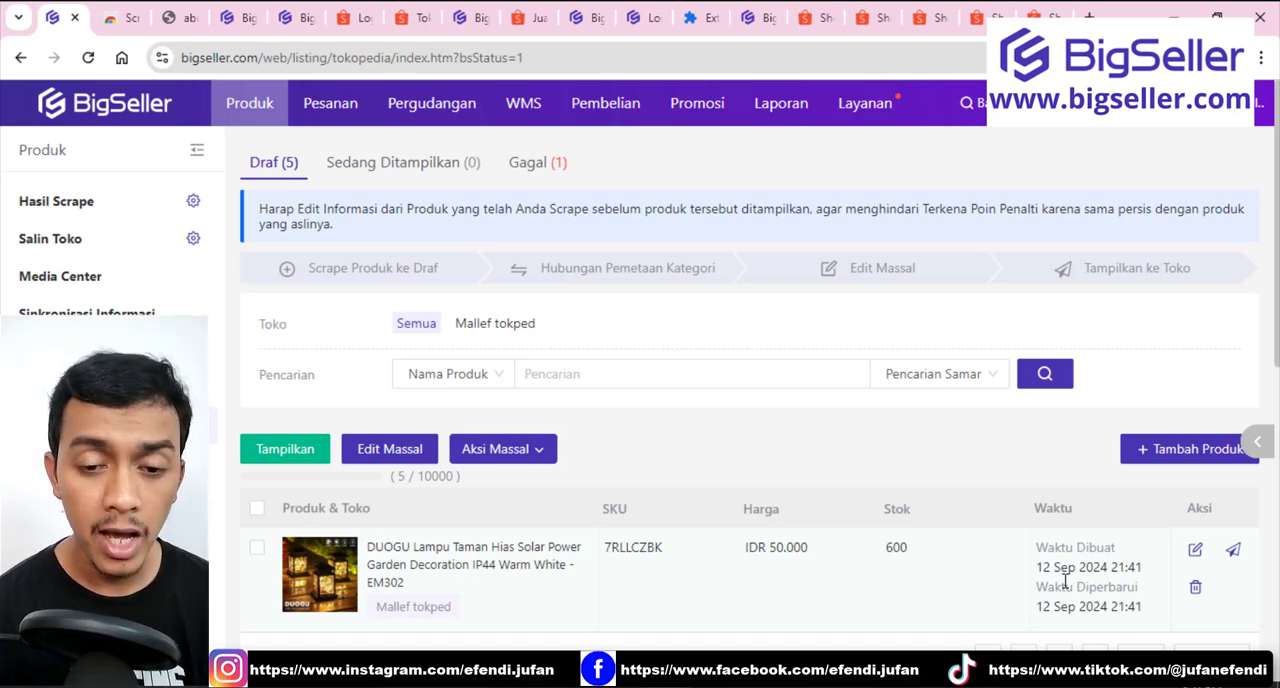
Edit the DUOGU lamp draft, saving its category mapping as Lampu Hias and adding TERBARU to the end of the product name.
click(1200, 549)
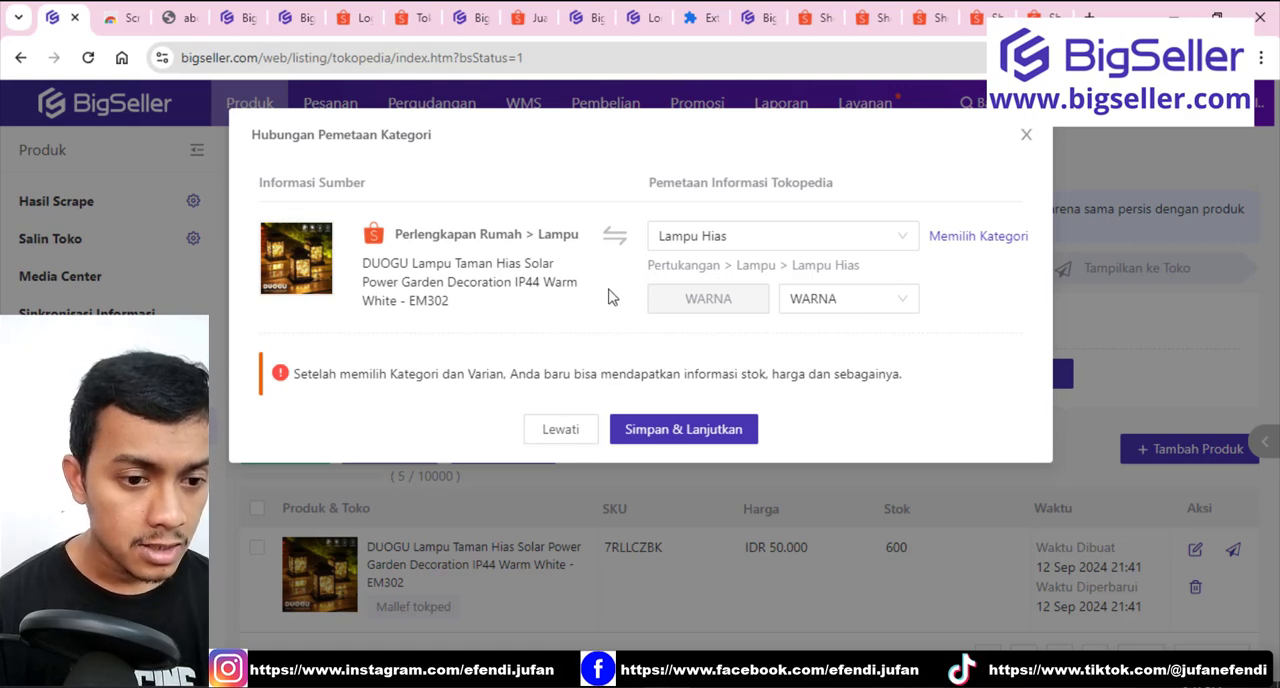
click(652, 430)
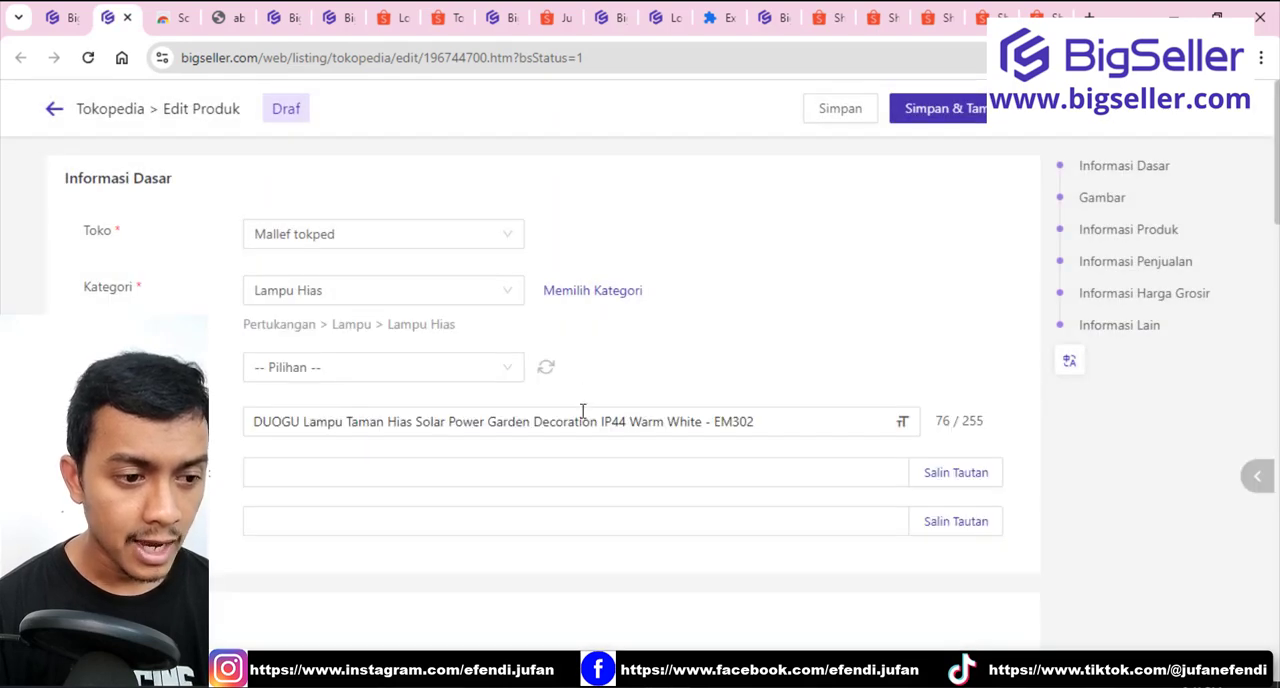
click(799, 426)
text(TERBARU)
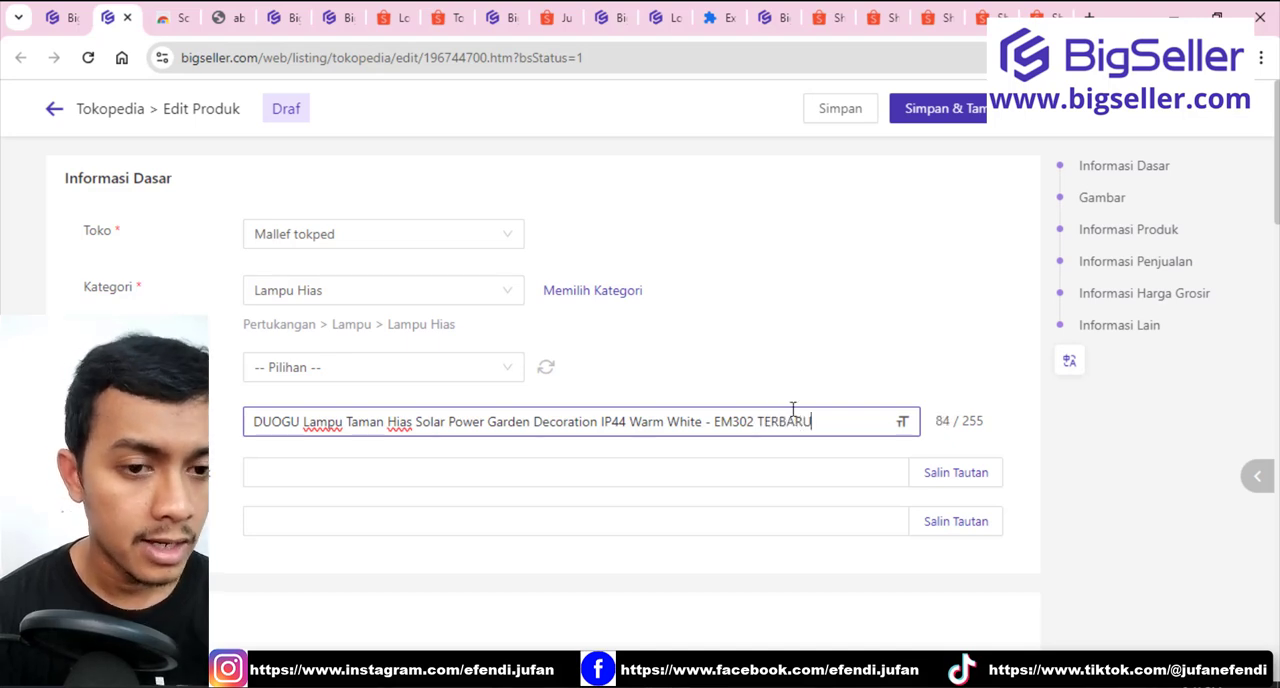
Save and publish the edited DUOGU lamp to Tokopedia and close its edit page.
scroll(800, 330, down, 3)
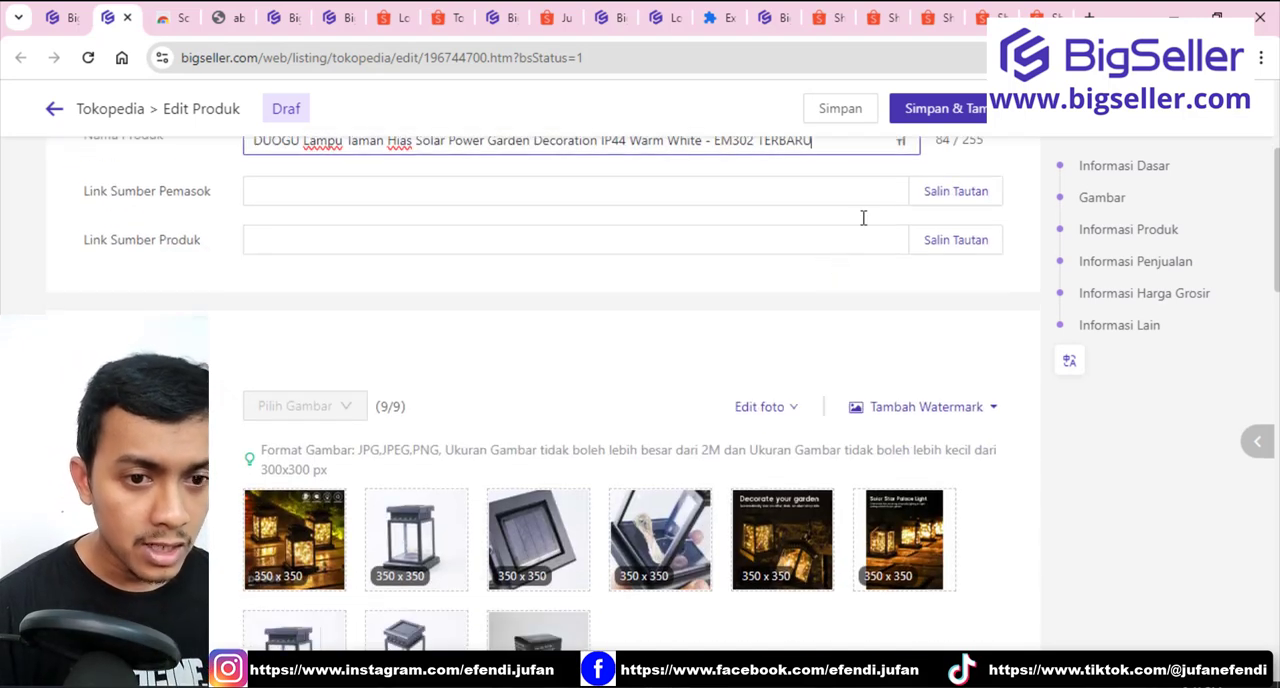
click(922, 109)
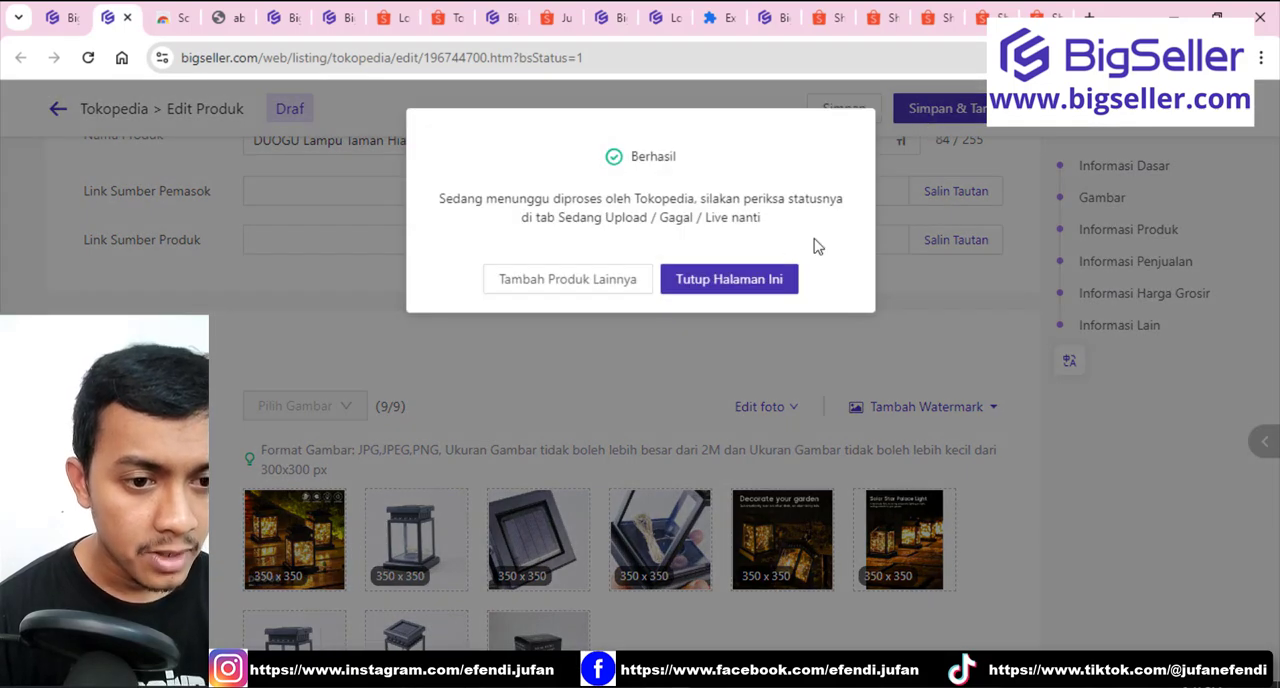
click(729, 280)
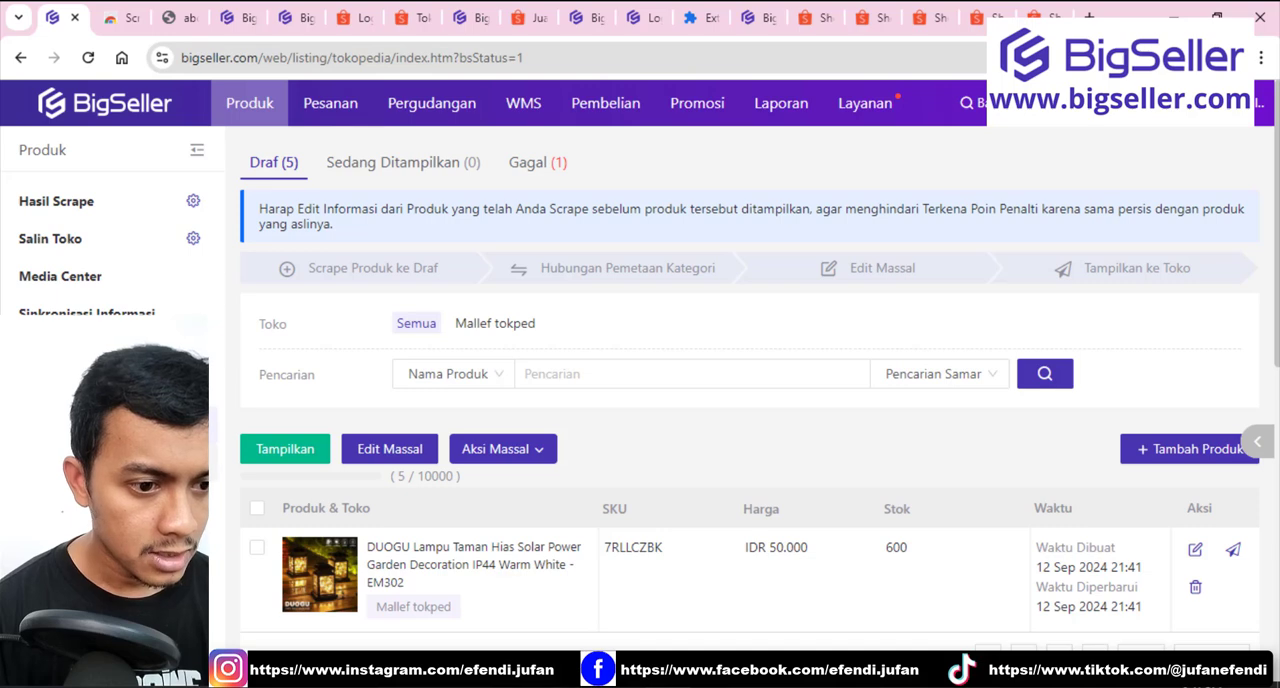
Review the refreshed Tokopedia drafts and the live Tokopedia product list, and return to the Salin Toko page.
click(88, 57)
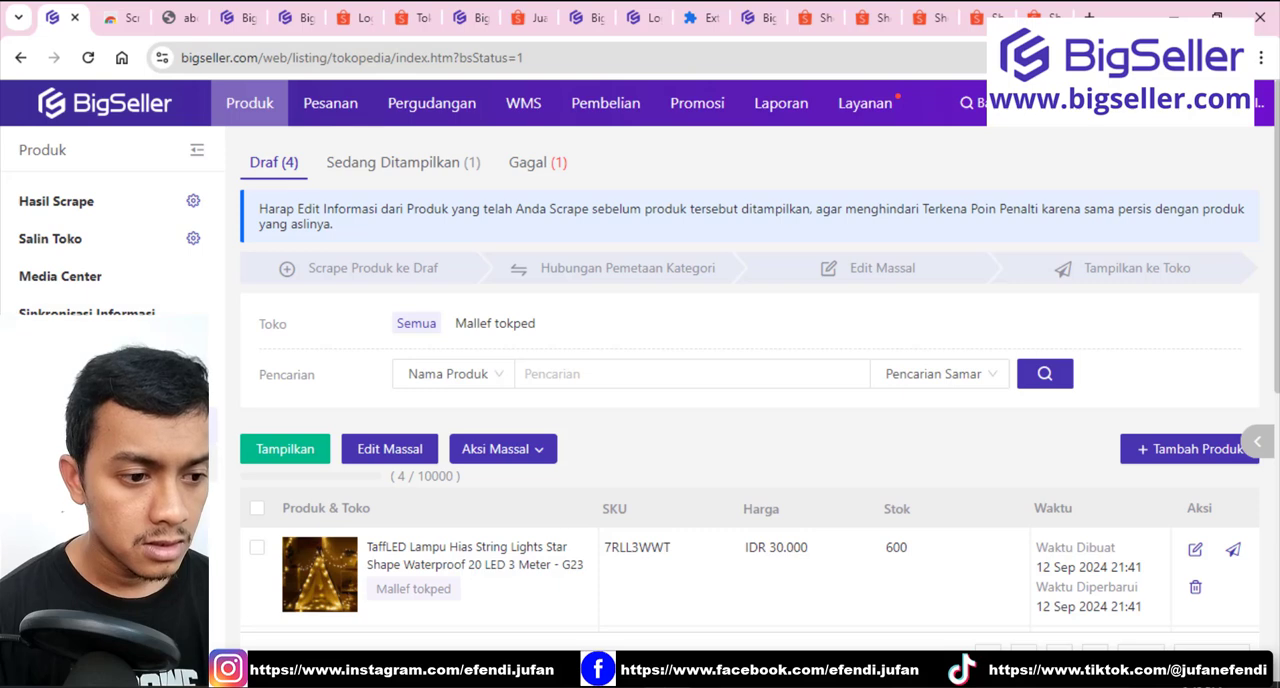
click(100, 462)
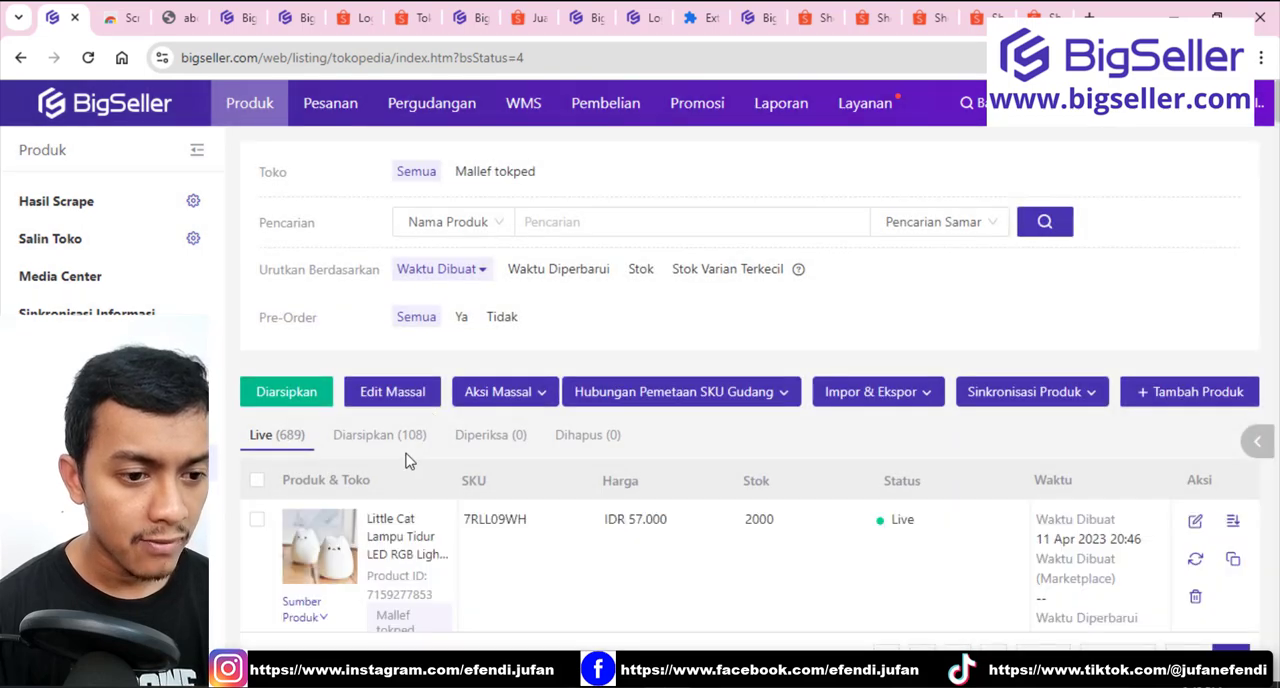
scroll(405, 460, down, 3)
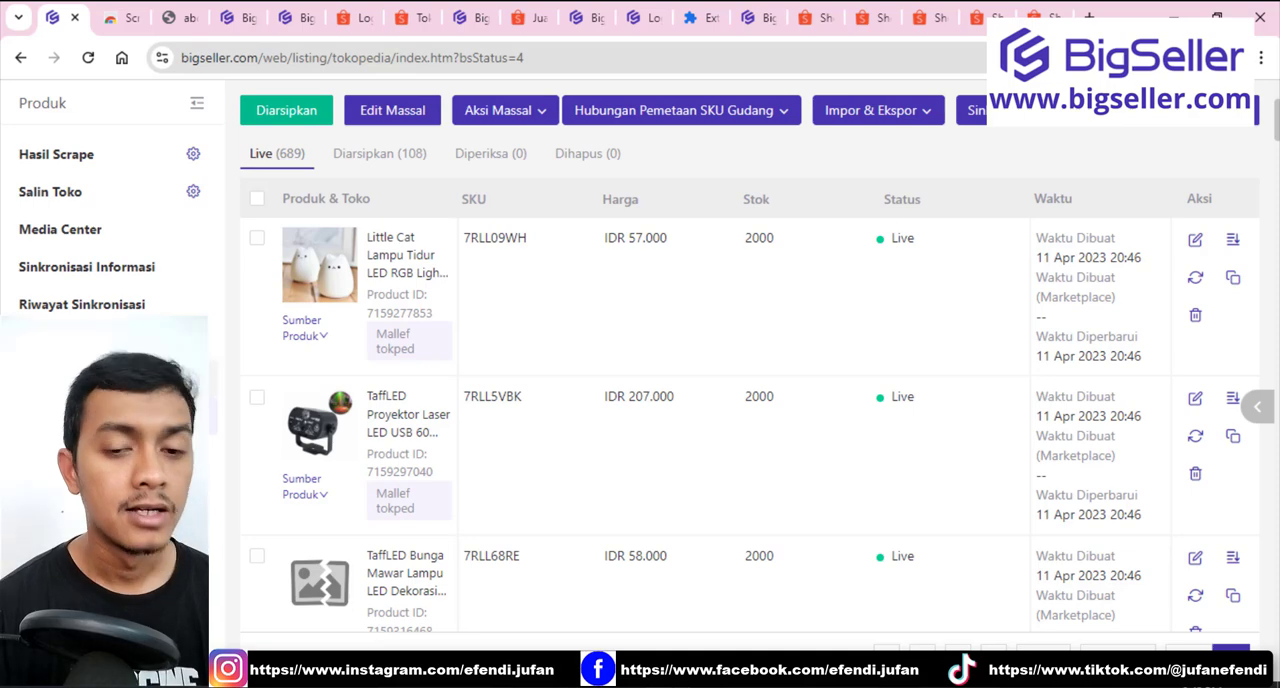
scroll(368, 352, up, 3)
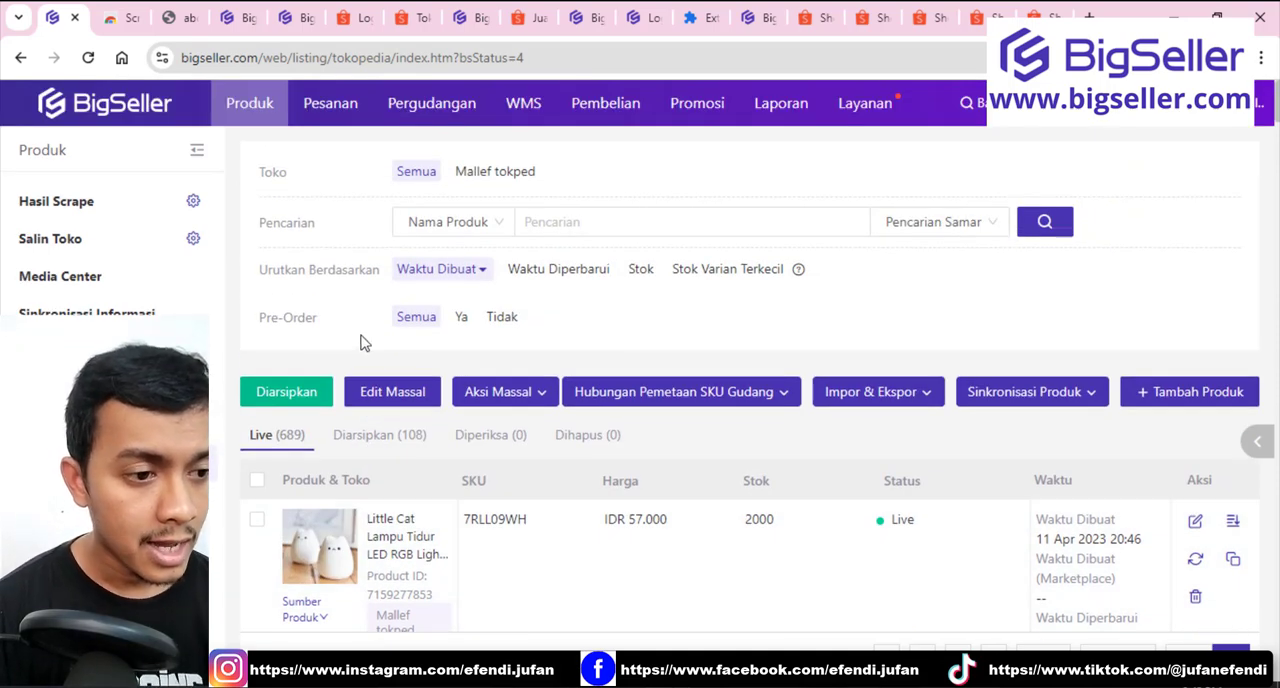
click(124, 251)
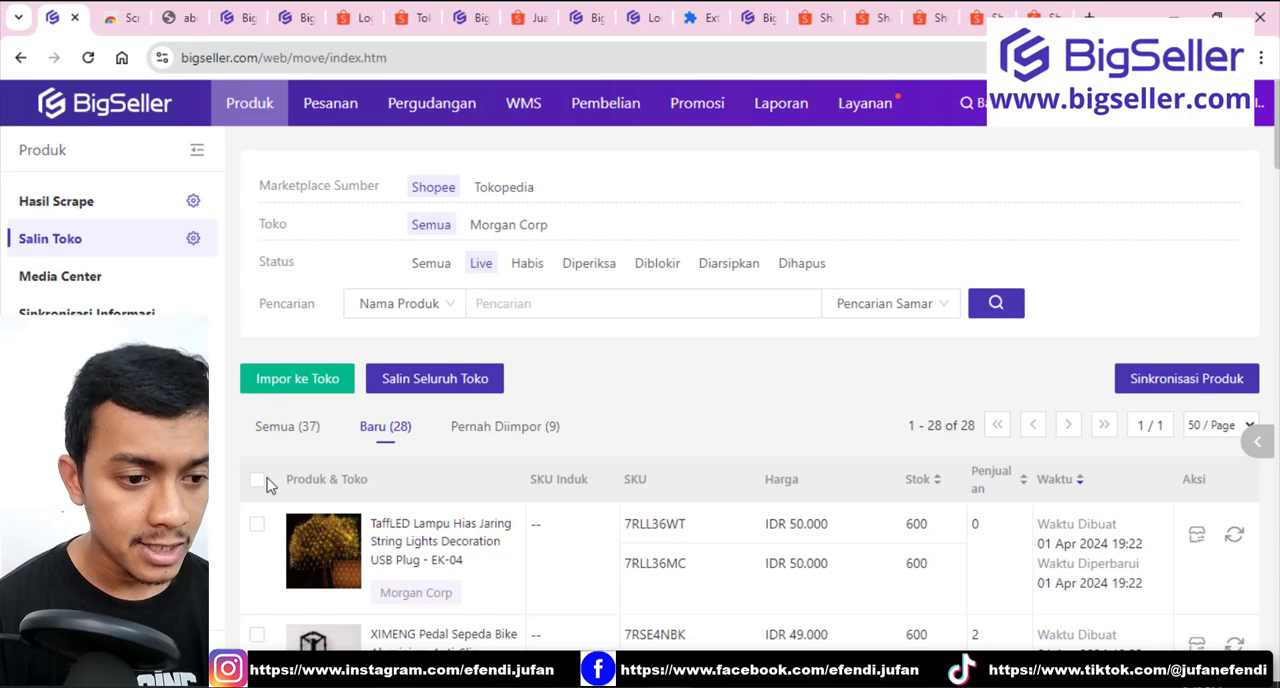
Set up a whole-store copy from Morgan Corp to the Tokopedia store Mallef tokped, and cancel it.
click(405, 385)
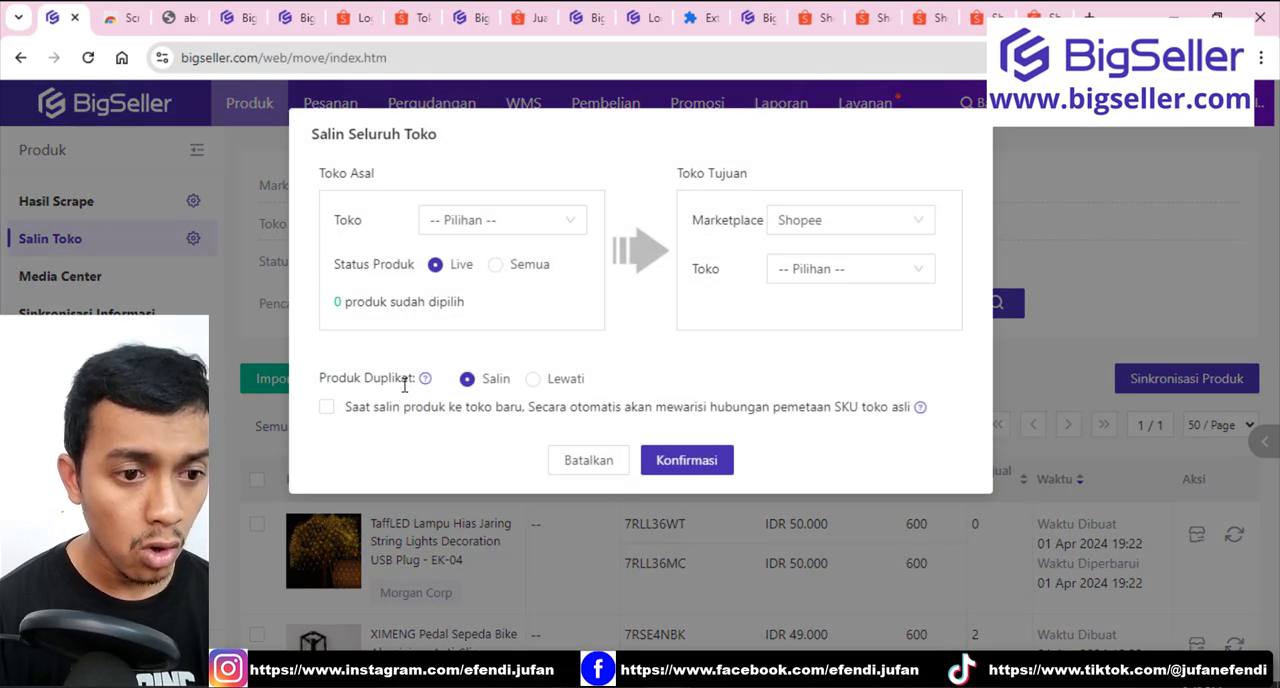
click(456, 236)
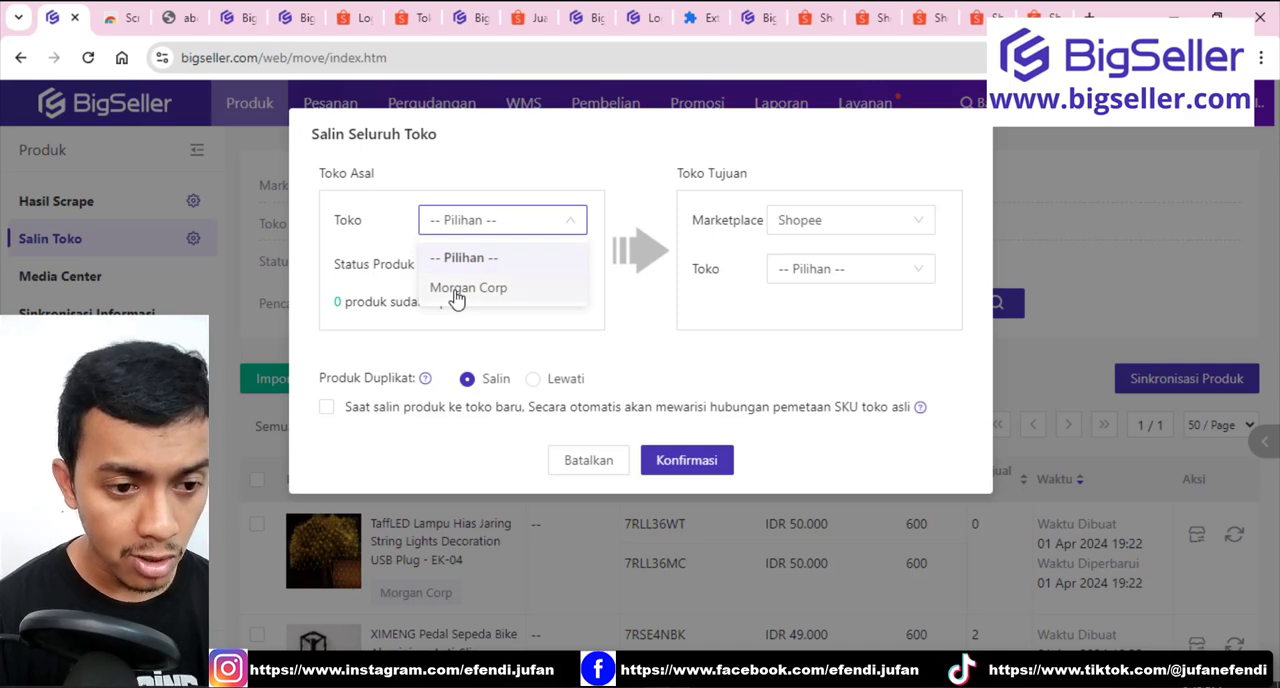
click(456, 289)
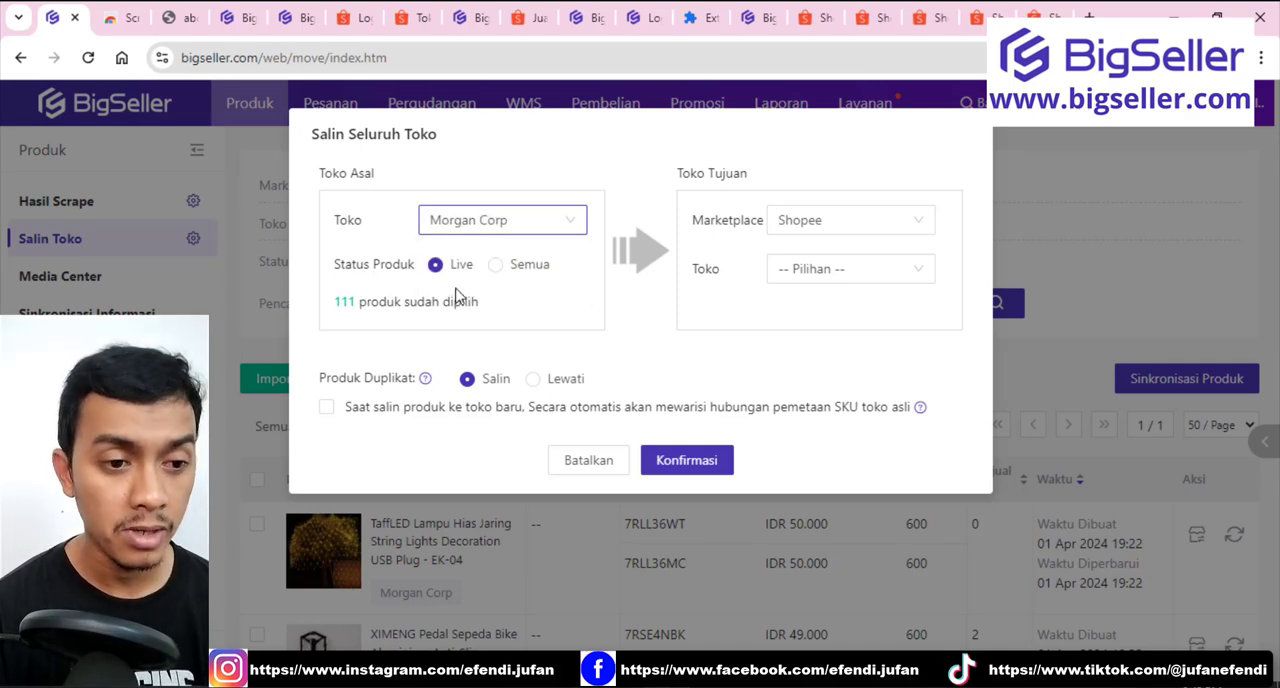
click(828, 232)
click(823, 287)
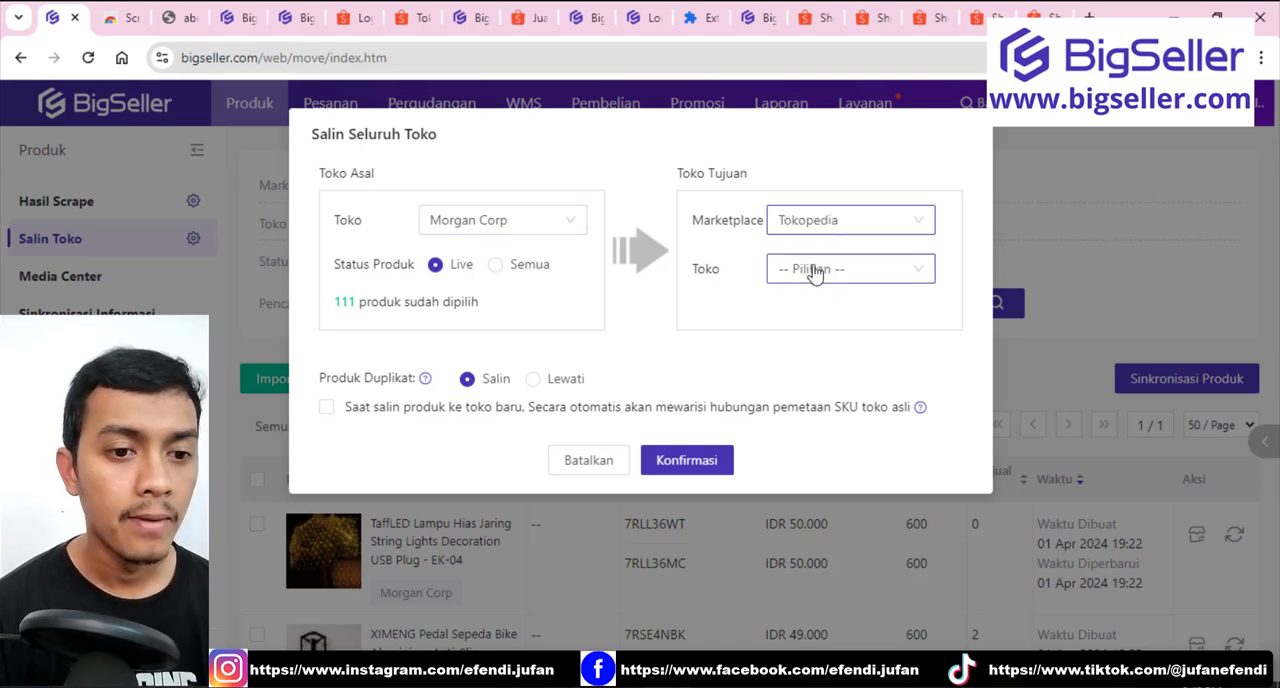
click(815, 270)
click(812, 338)
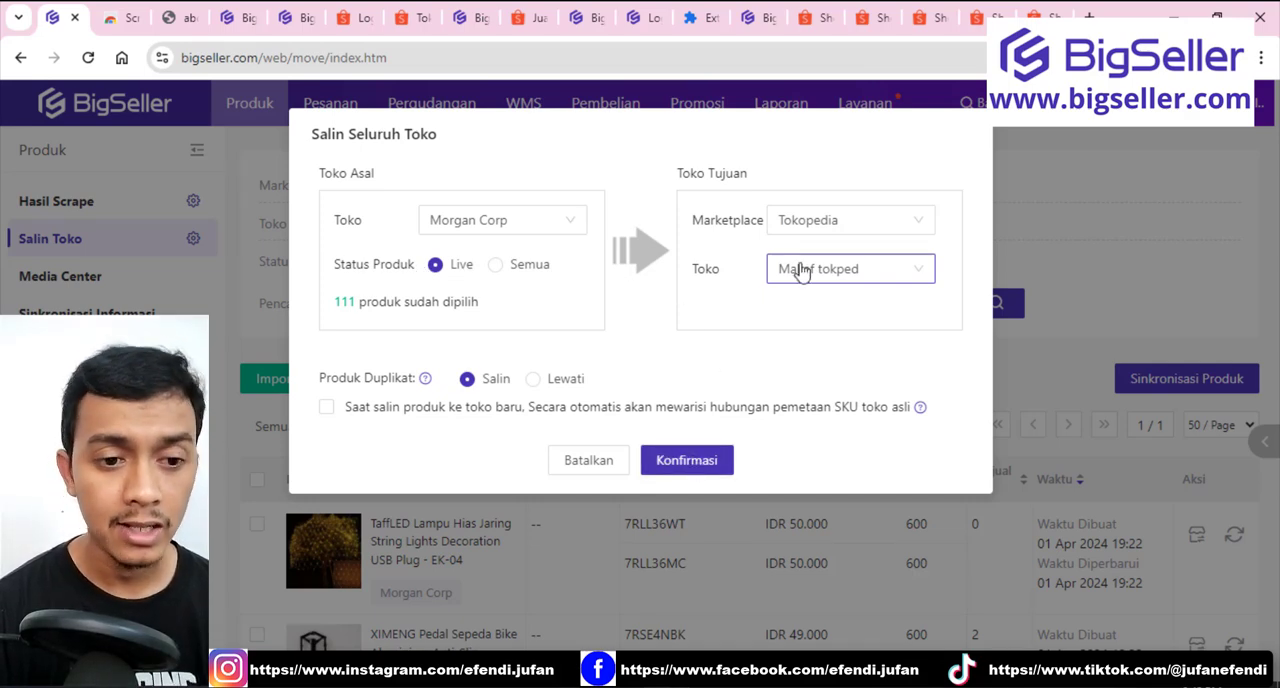
click(592, 470)
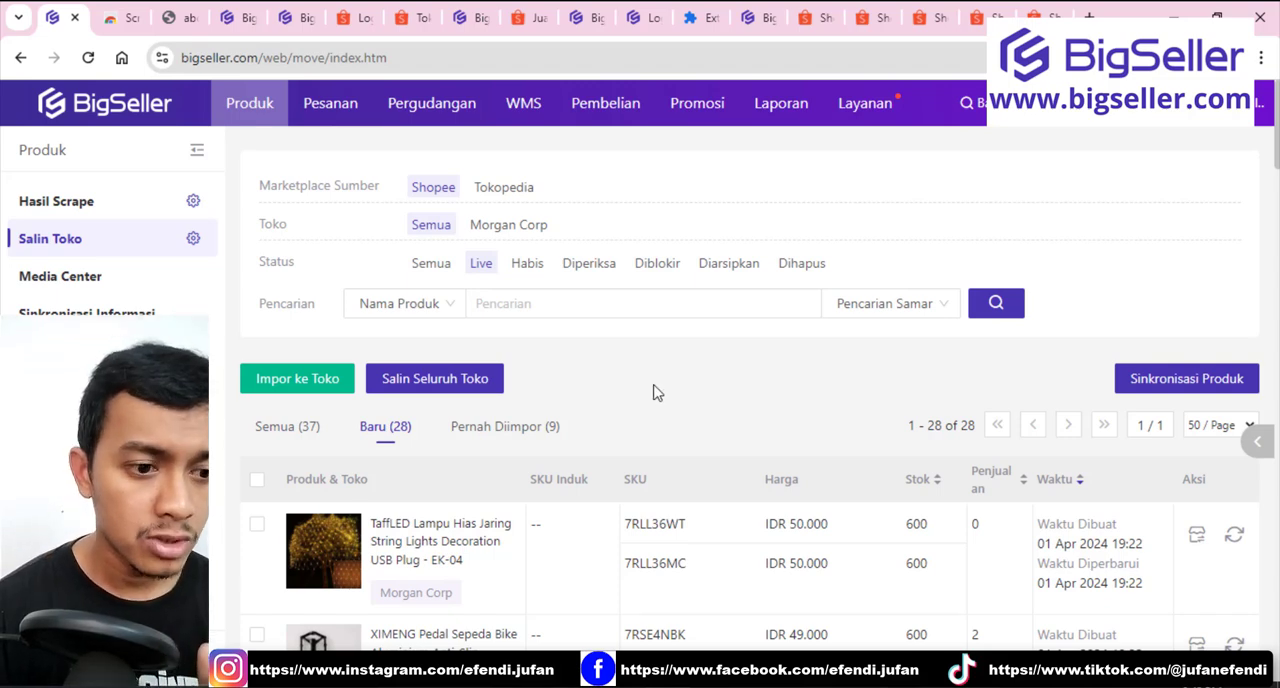
Select all products in the new Shopee products list on the Salin Toko page.
scroll(650, 391, down, 2)
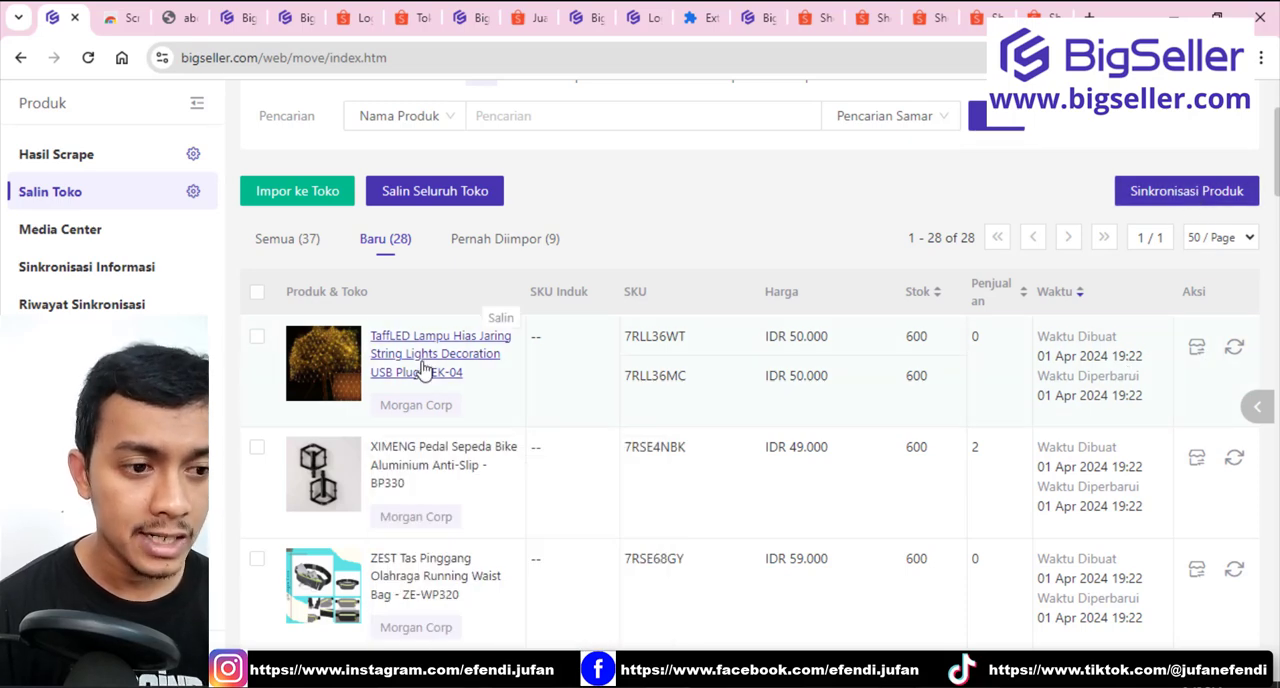
click(257, 291)
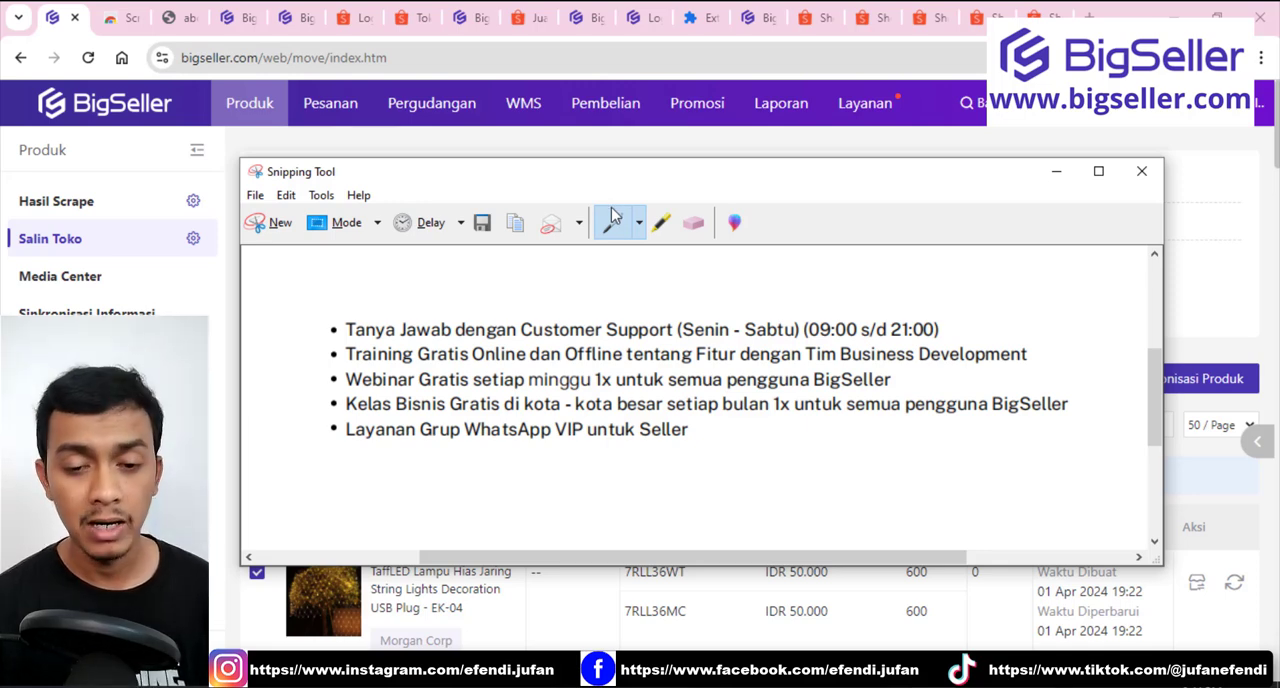
click(614, 220)
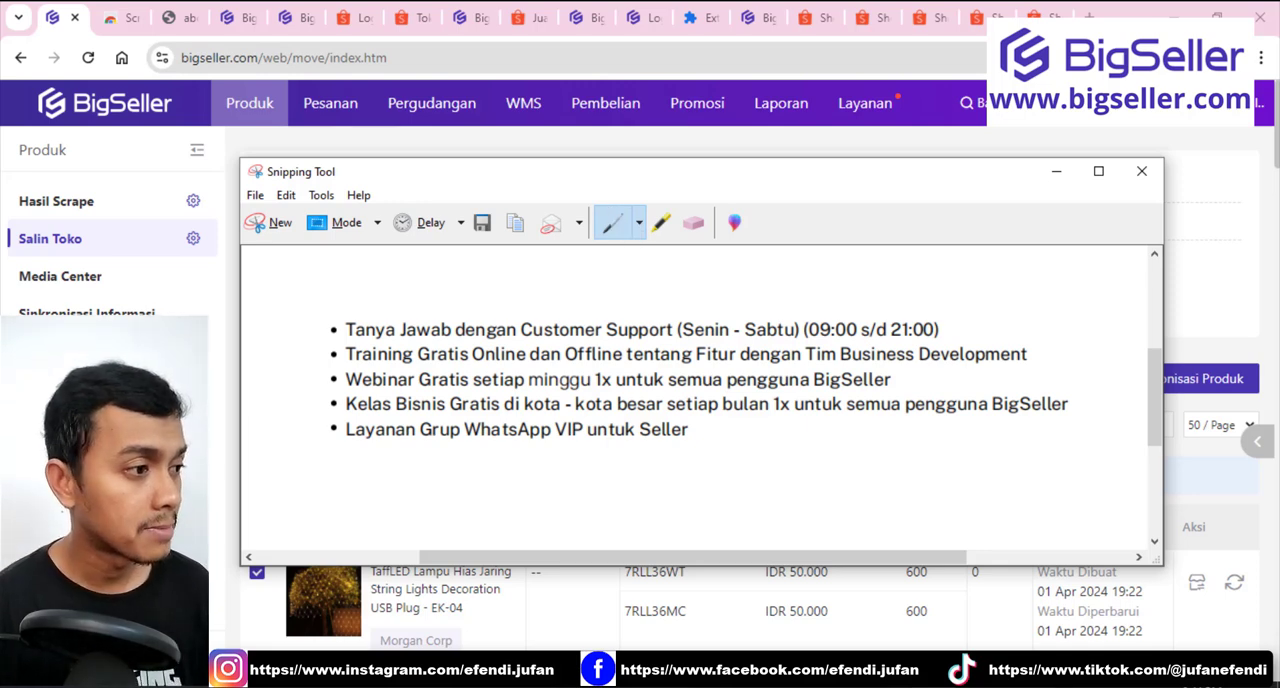